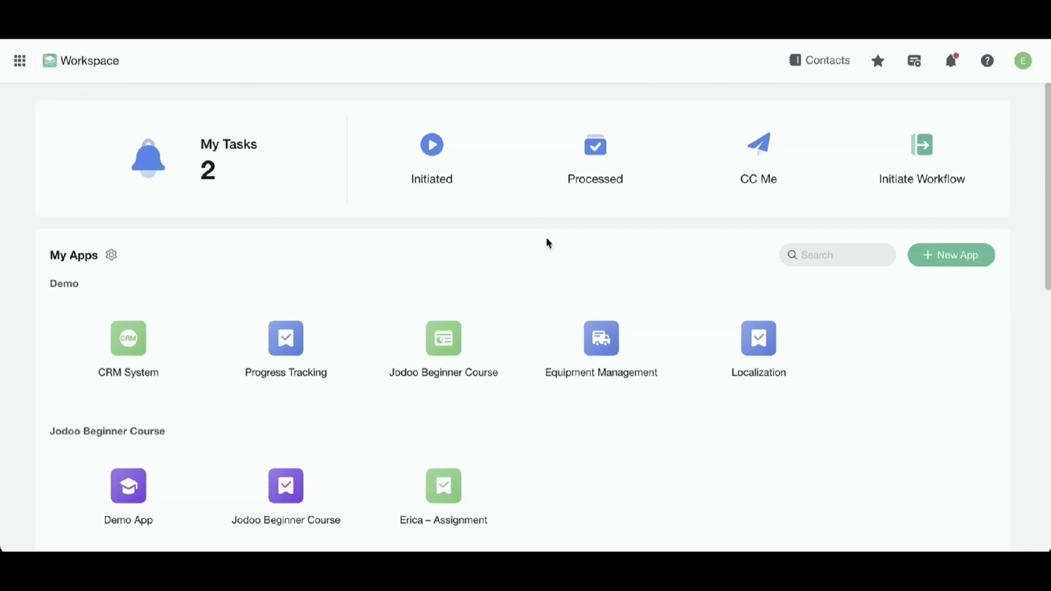
Look at the CRM System and Progress Tracking apps, and return to the workspace.
{"action": "left_click", "coordinate": [111, 355]}
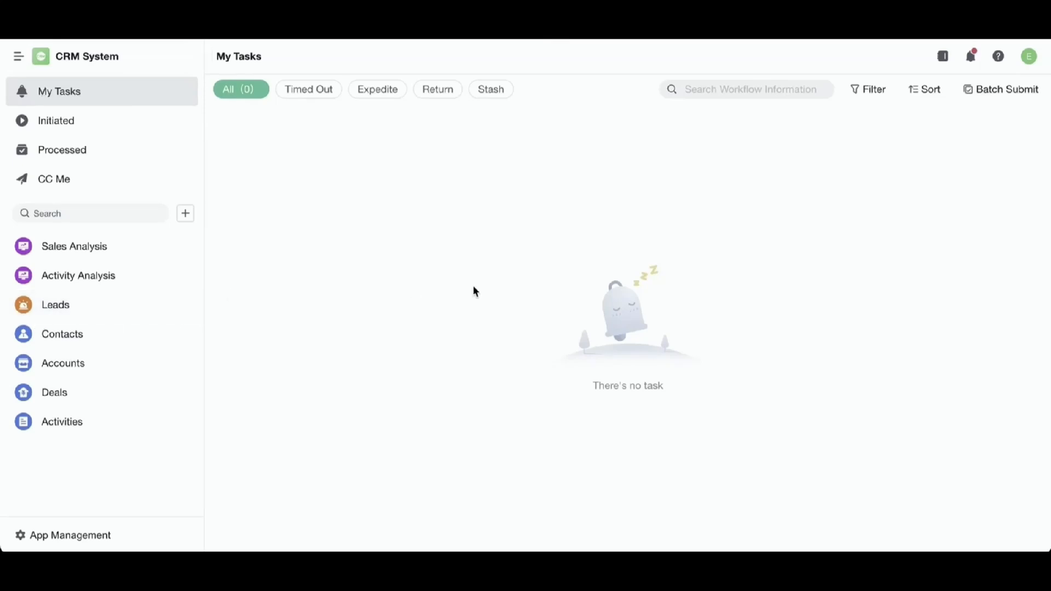
{"action": "left_click", "coordinate": [90, 60]}
{"action": "left_click", "coordinate": [92, 295]}
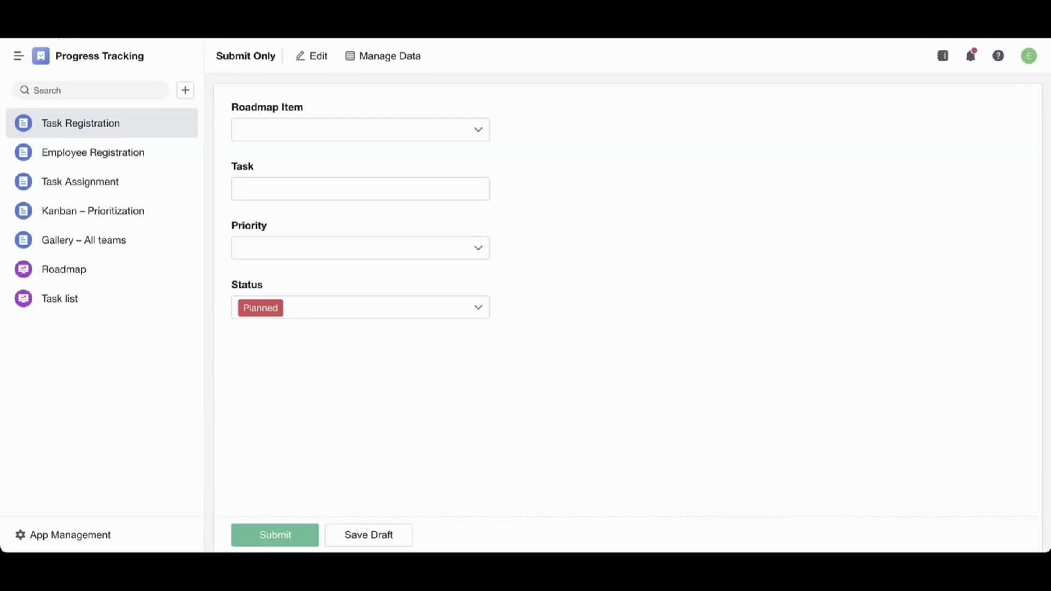
{"action": "left_click", "coordinate": [51, 54]}
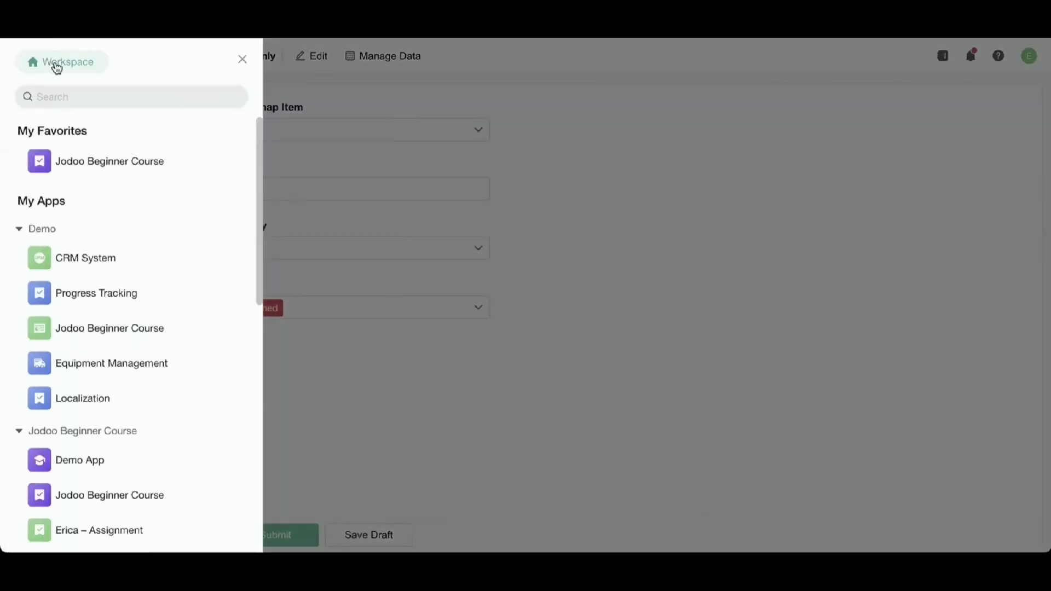
{"action": "left_click", "coordinate": [57, 67]}
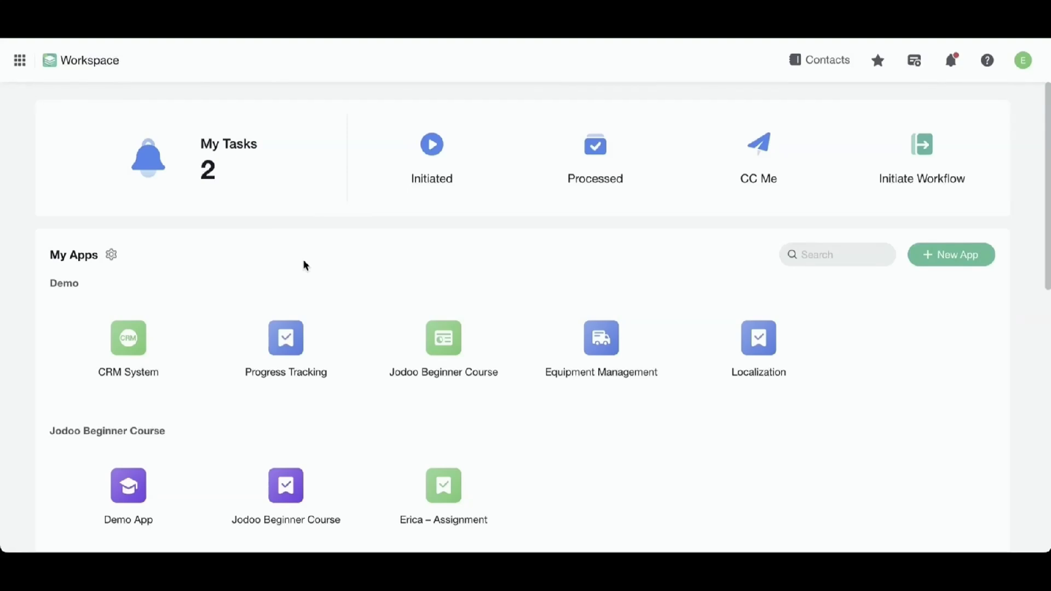
Start a new blank app named "HR Management" in the Demo group.
{"action": "left_click", "coordinate": [957, 254]}
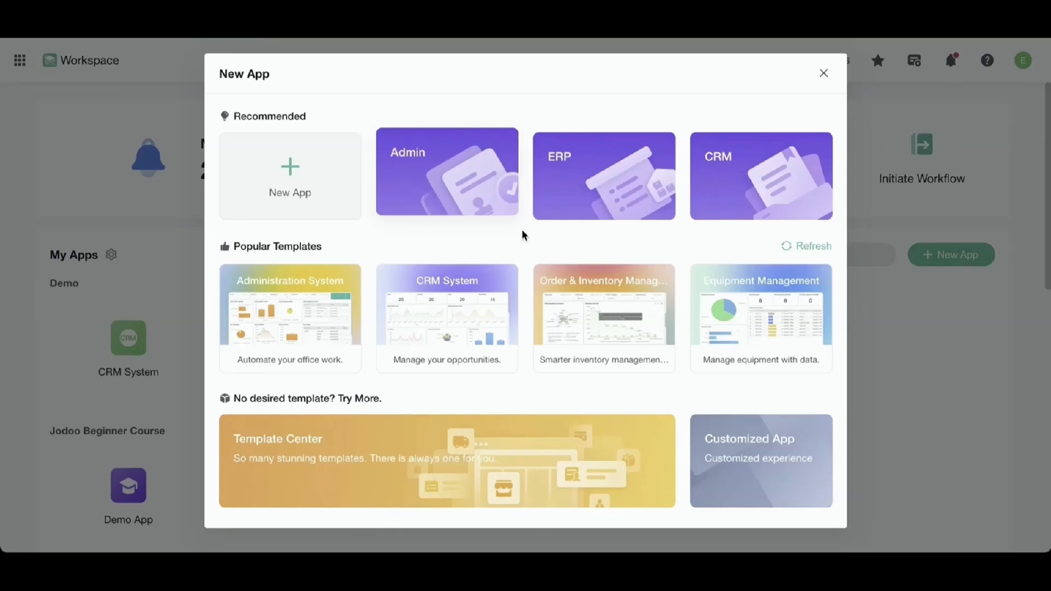
{"action": "left_click", "coordinate": [279, 179]}
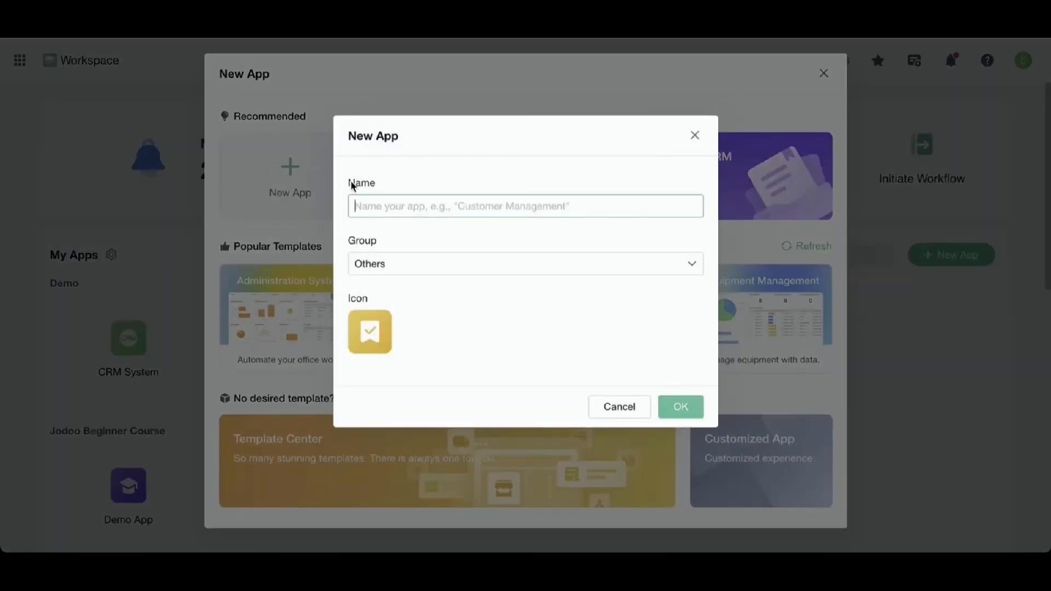
{"action": "left_click", "coordinate": [367, 208]}
{"action": "type", "text": "HR Management"}
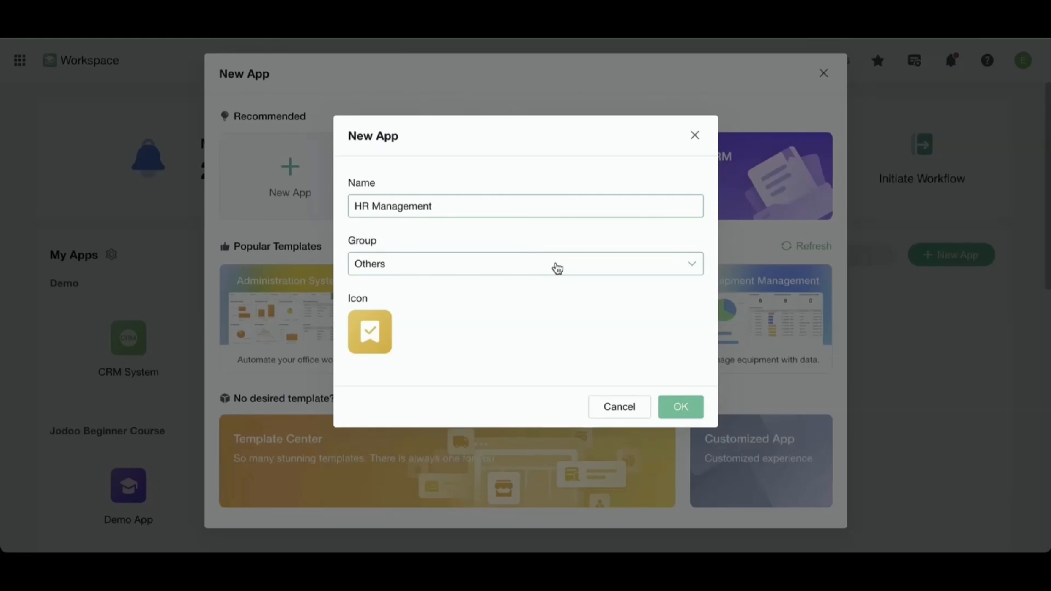
{"action": "left_click", "coordinate": [558, 268]}
{"action": "left_click", "coordinate": [539, 317]}
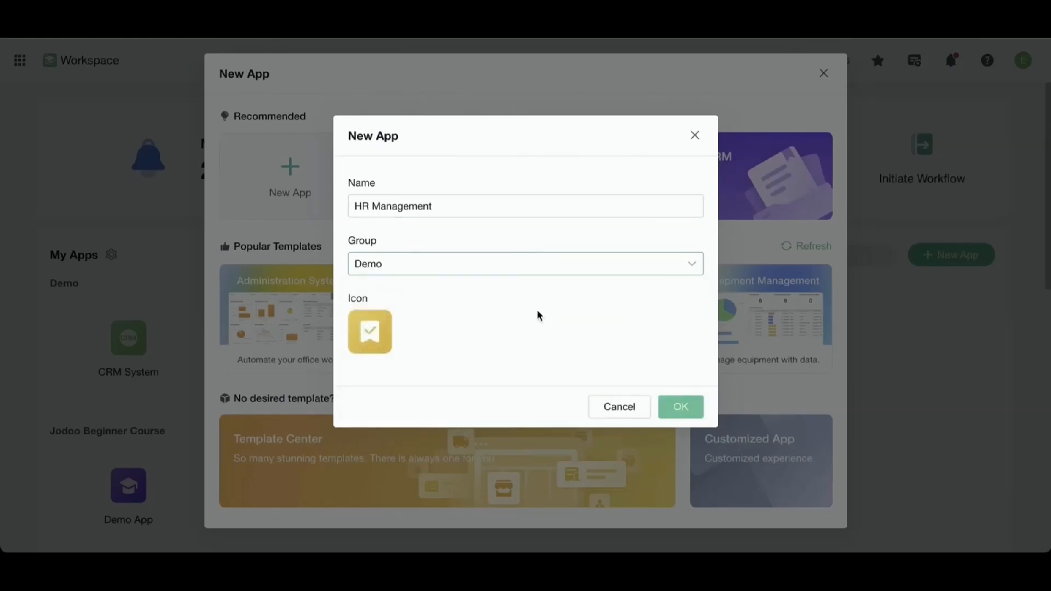
Give the new app the green person icon and create it.
{"action": "left_click", "coordinate": [394, 331]}
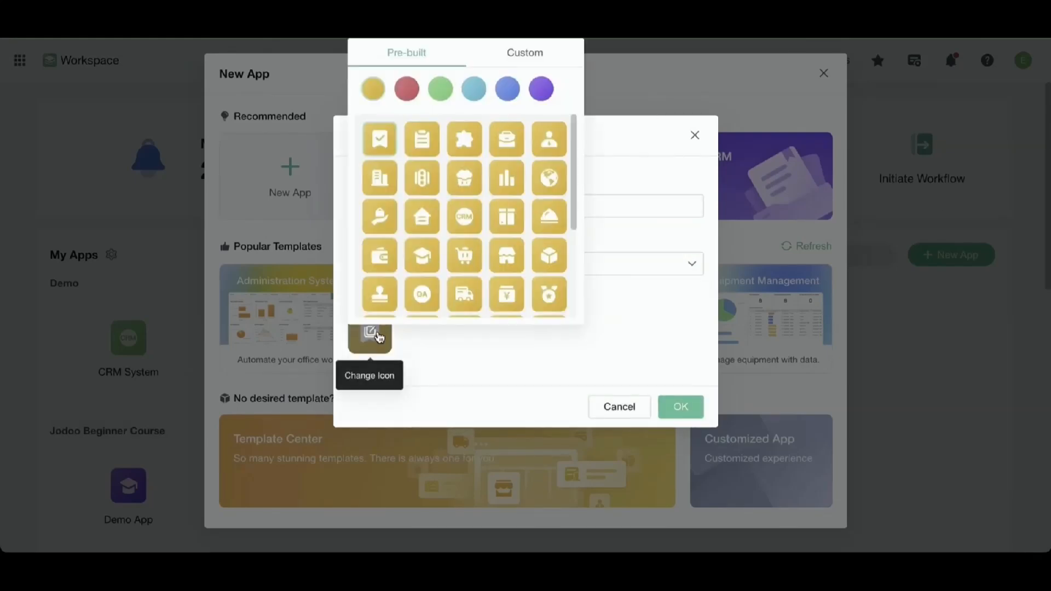
{"action": "left_click", "coordinate": [441, 89]}
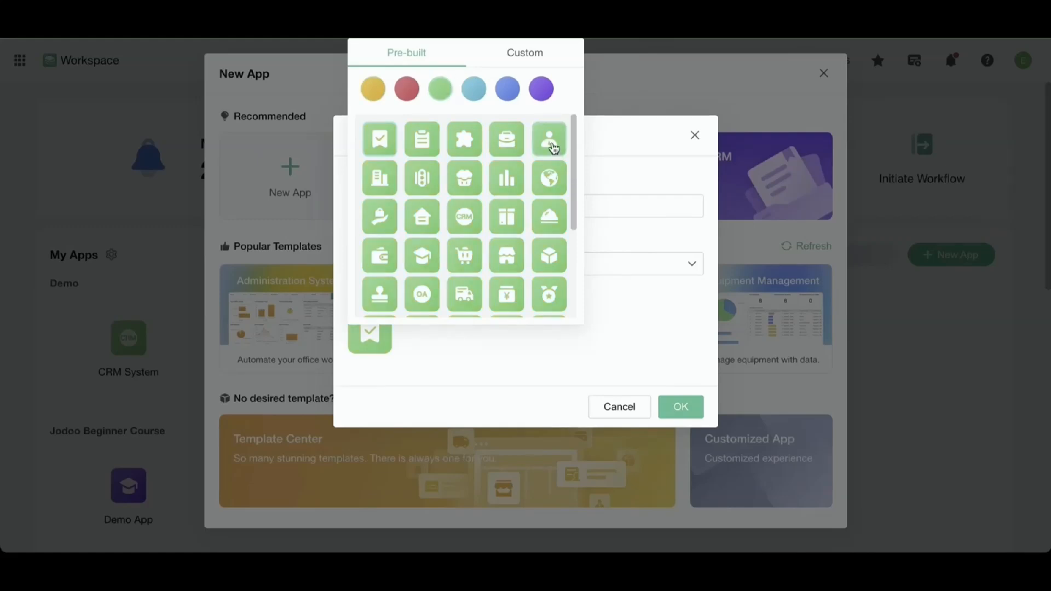
{"action": "left_click", "coordinate": [553, 145]}
{"action": "left_click", "coordinate": [691, 408]}
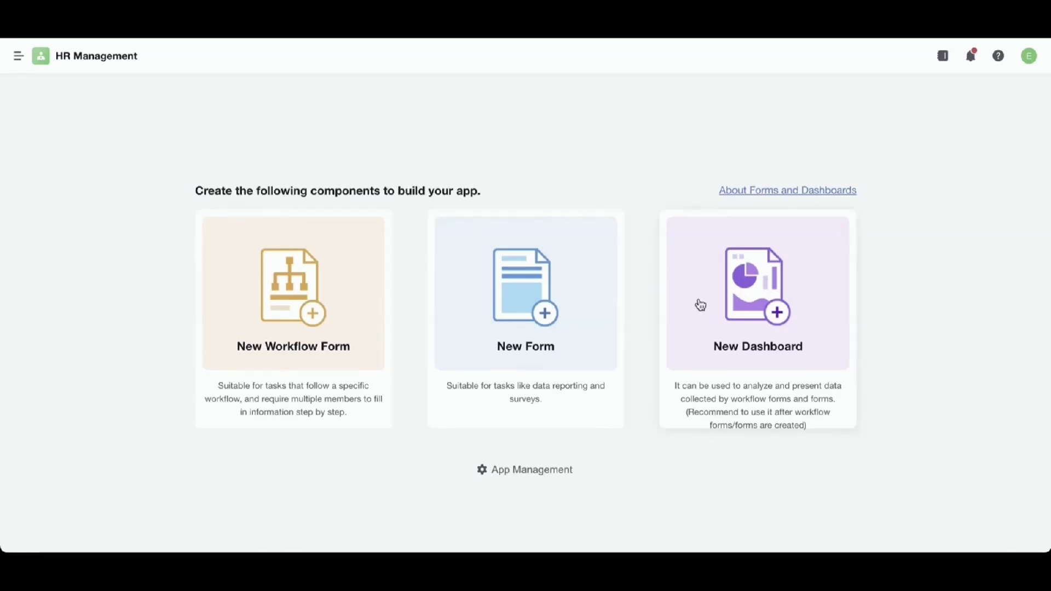
From the workspace, search the Template Center for "hiring" and open the Simple Hiring System template.
{"action": "left_click", "coordinate": [46, 64]}
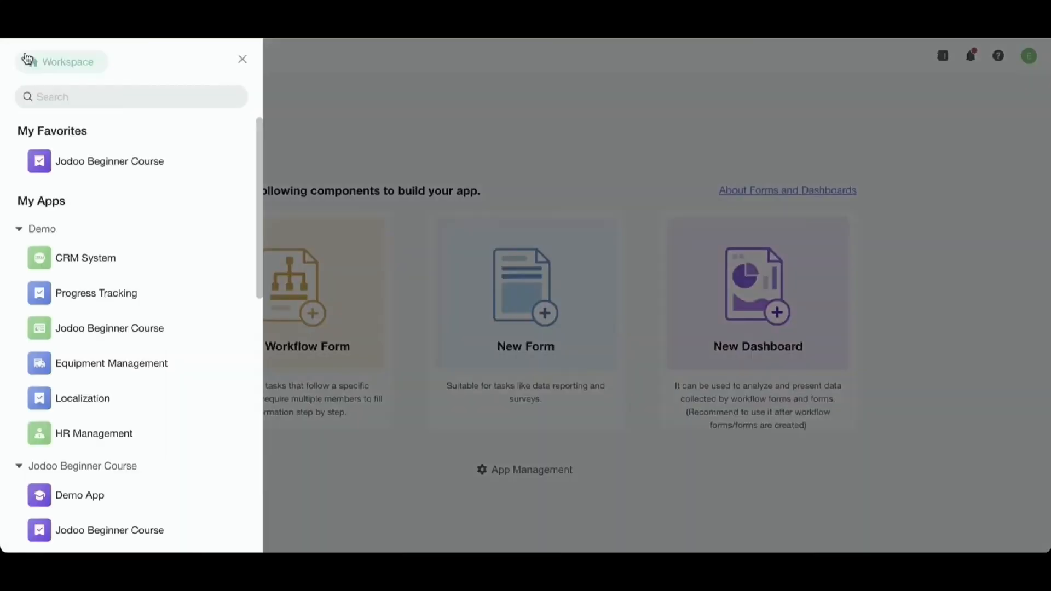
{"action": "left_click", "coordinate": [948, 257]}
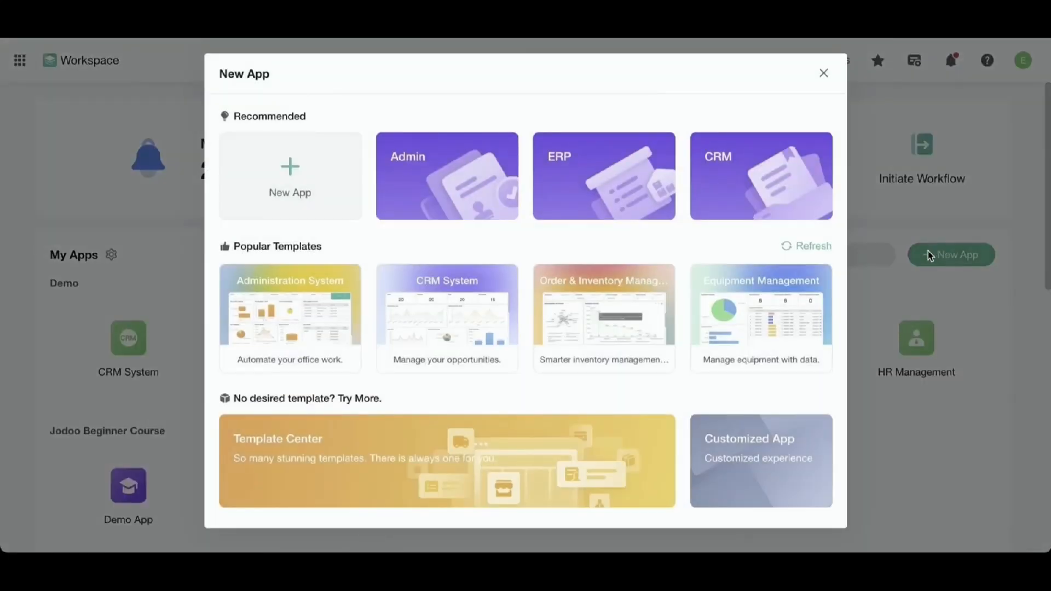
{"action": "left_click", "coordinate": [472, 470]}
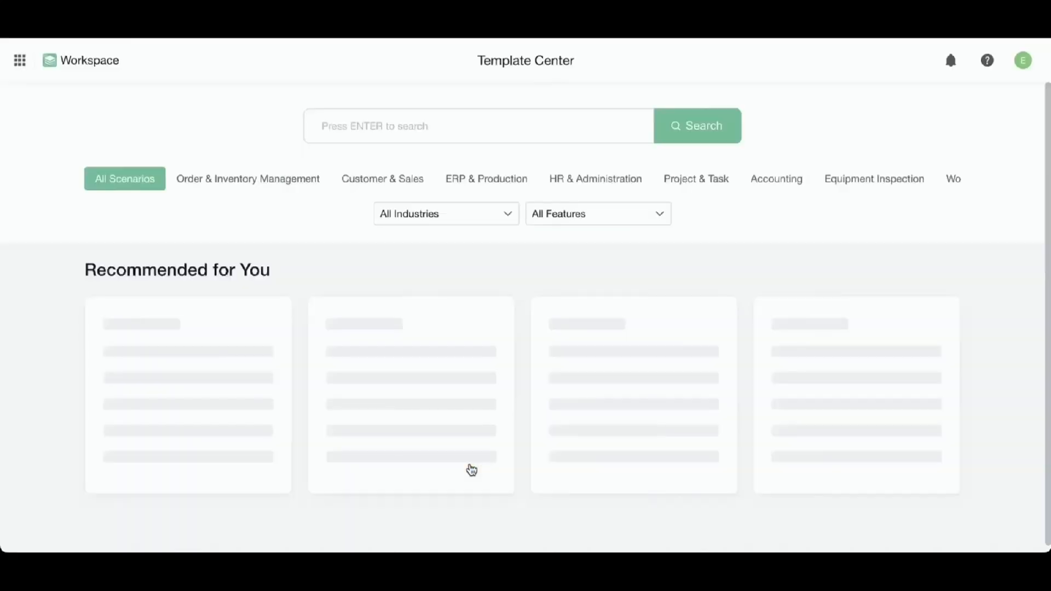
{"action": "left_click", "coordinate": [509, 125]}
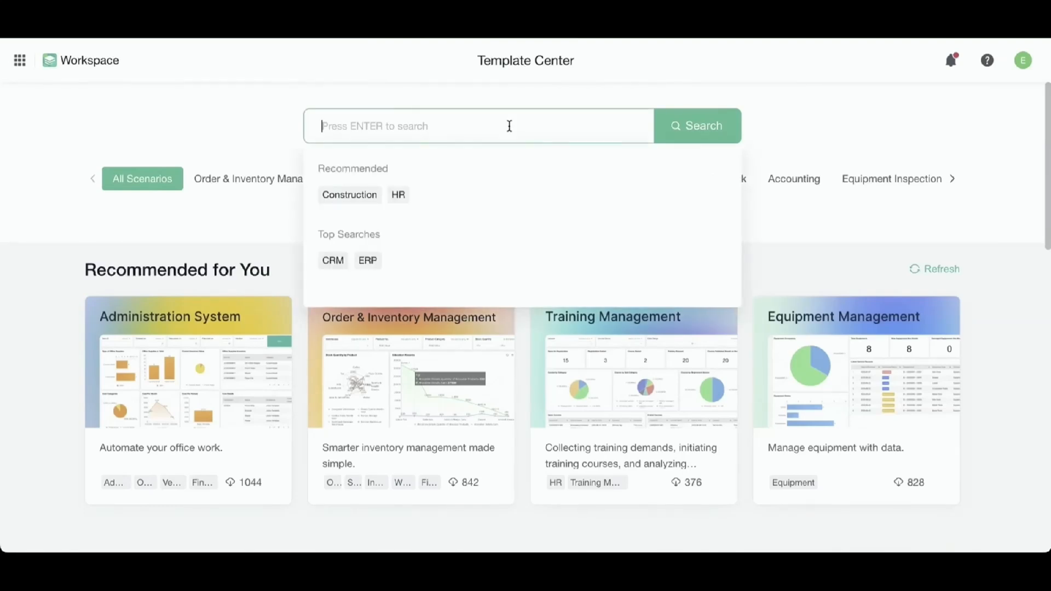
{"action": "type", "text": "hiring"}
{"action": "key", "text": "Return"}
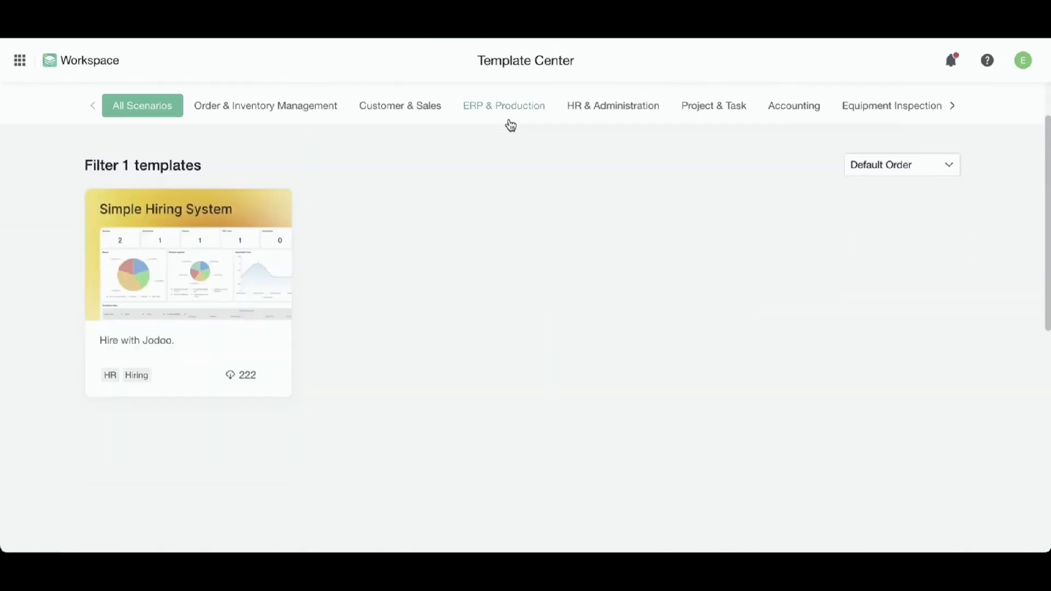
{"action": "left_click", "coordinate": [233, 259]}
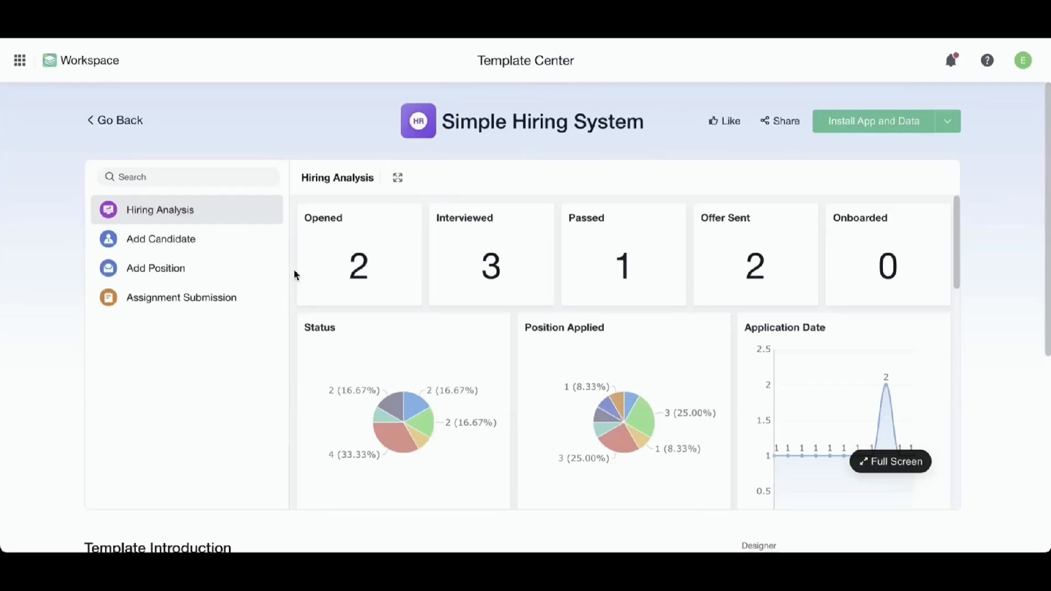
Preview the template's Add Candidate, Add Position, Assignment Submission and Hiring Analysis pages.
{"action": "left_click", "coordinate": [258, 237]}
{"action": "left_click", "coordinate": [246, 269]}
{"action": "left_click", "coordinate": [239, 295]}
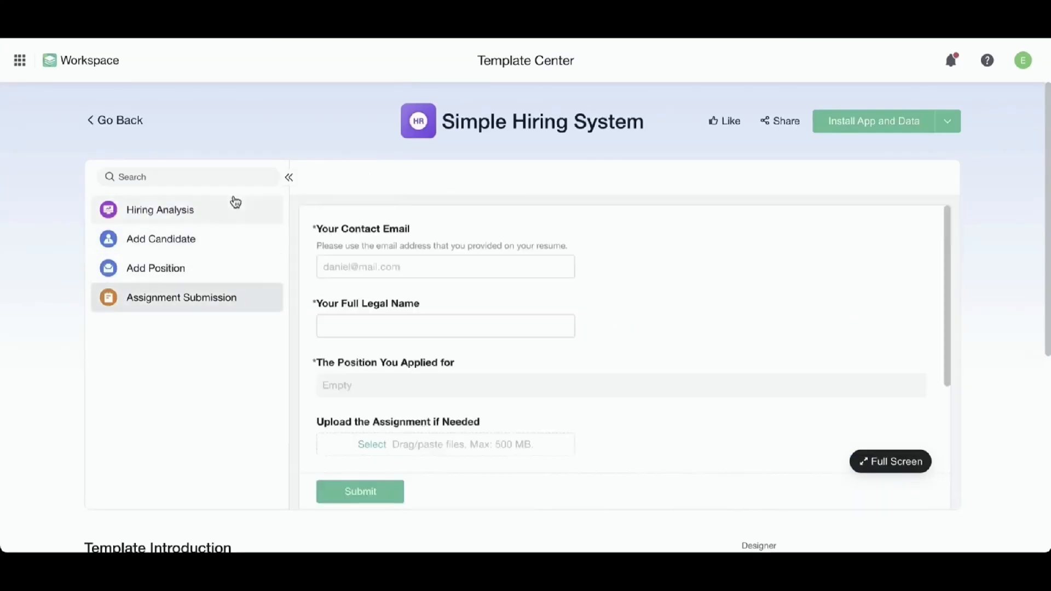
{"action": "left_click", "coordinate": [238, 209]}
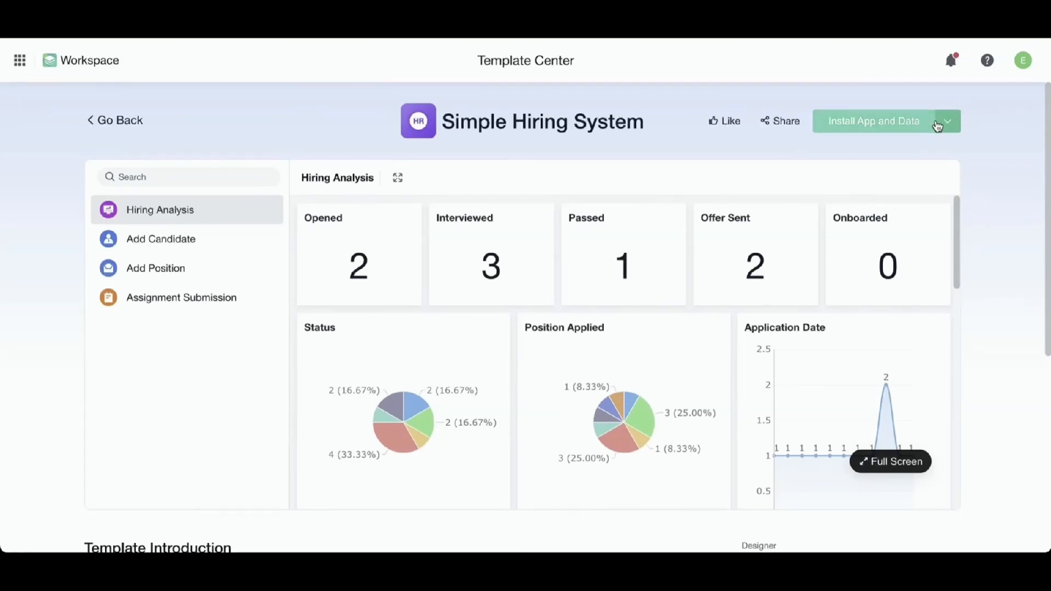
Install the Simple Hiring System template with its data and return to the workspace.
{"action": "left_click", "coordinate": [948, 123]}
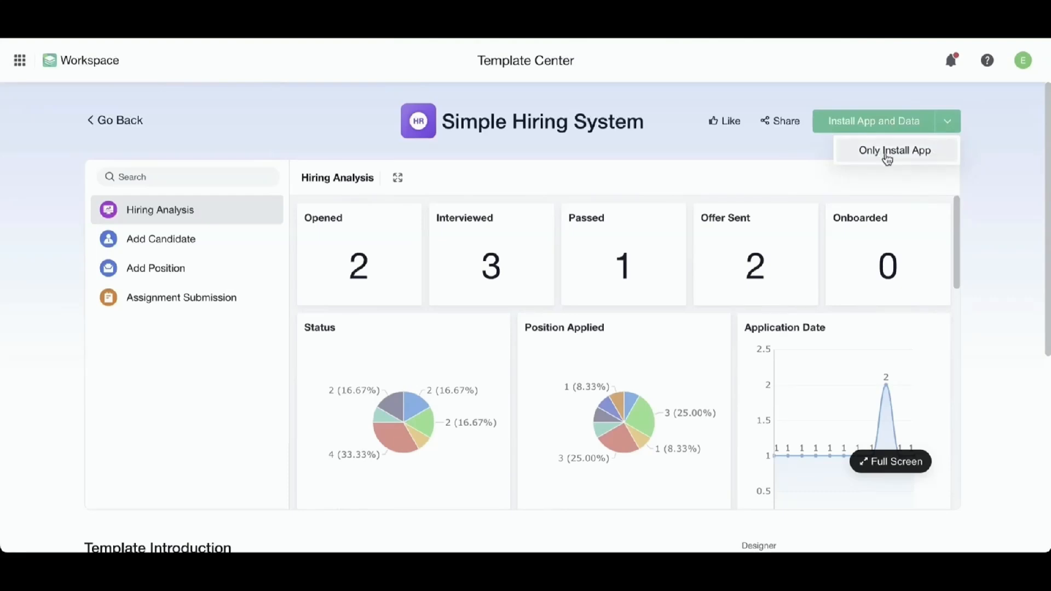
{"action": "left_click", "coordinate": [895, 126]}
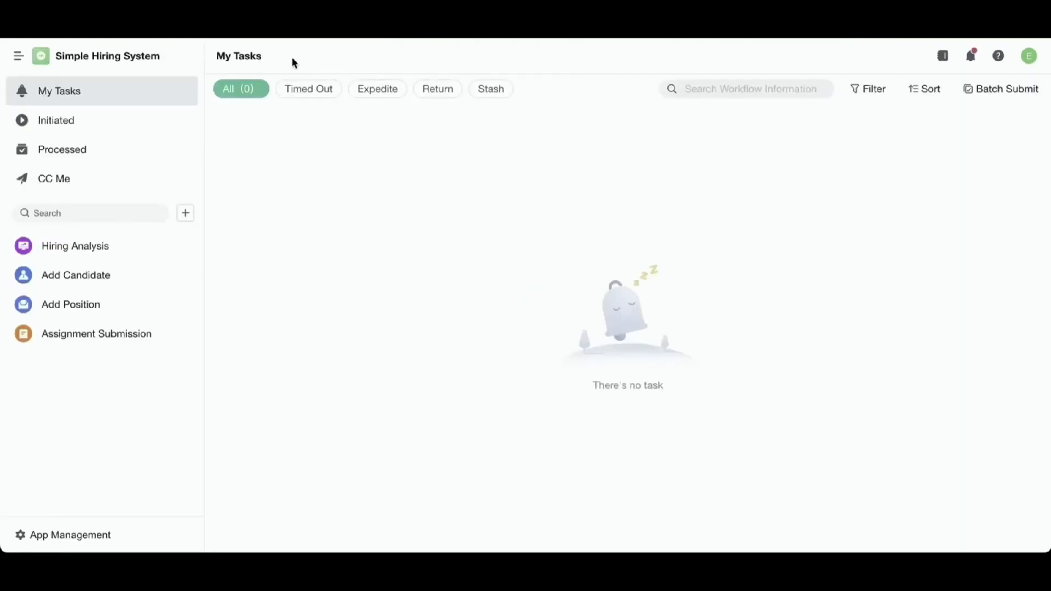
{"action": "left_click", "coordinate": [110, 58]}
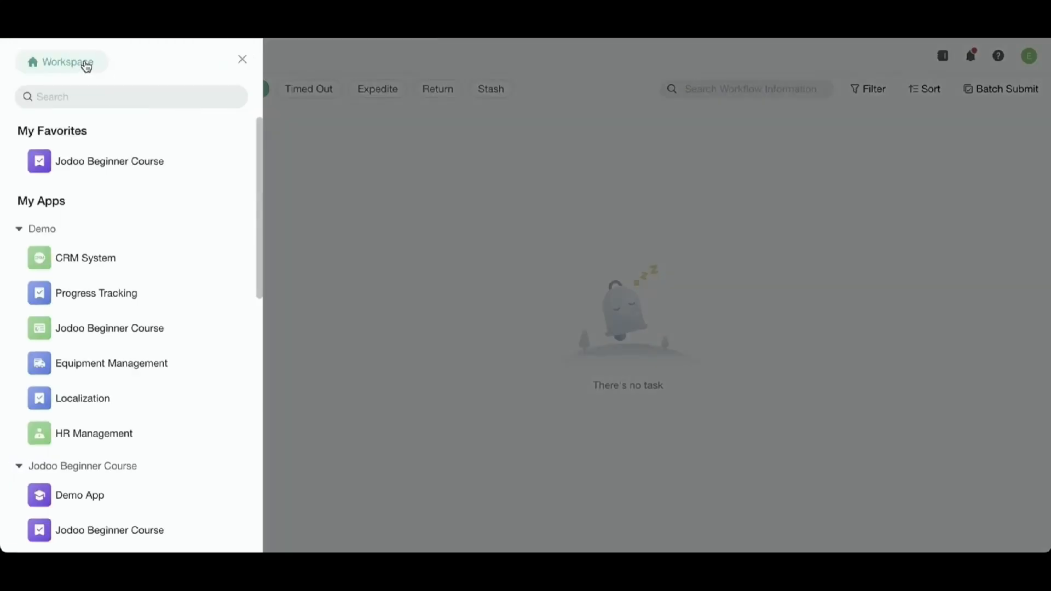
{"action": "left_click", "coordinate": [86, 66]}
{"action": "scroll", "coordinate": [464, 255], "scroll_direction": "down", "scroll_amount": 12}
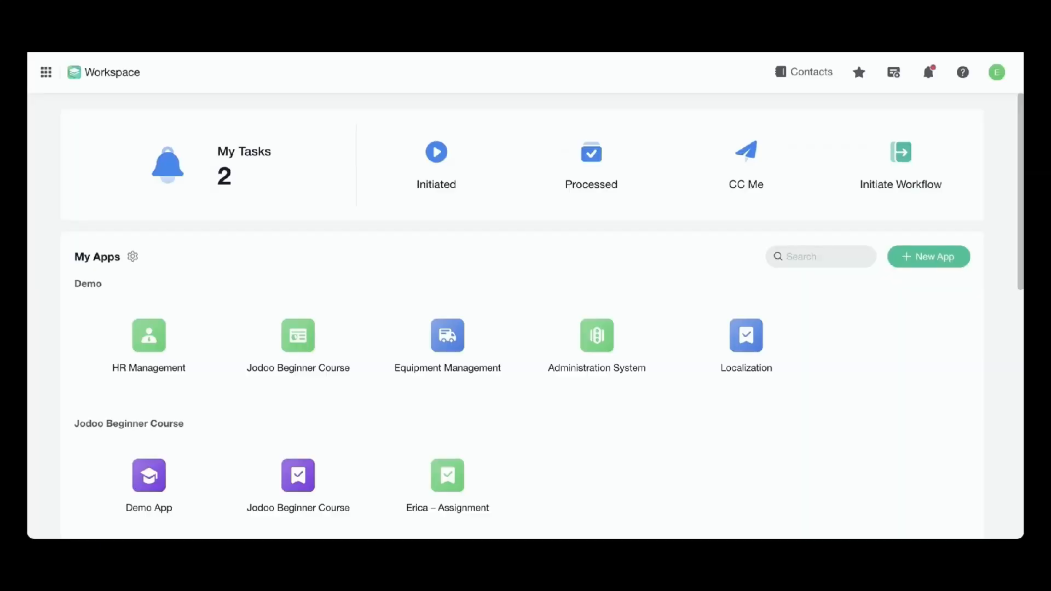
In the HR Management app, create a form from scratch and name it "Employee Registration".
{"action": "left_click", "coordinate": [131, 333]}
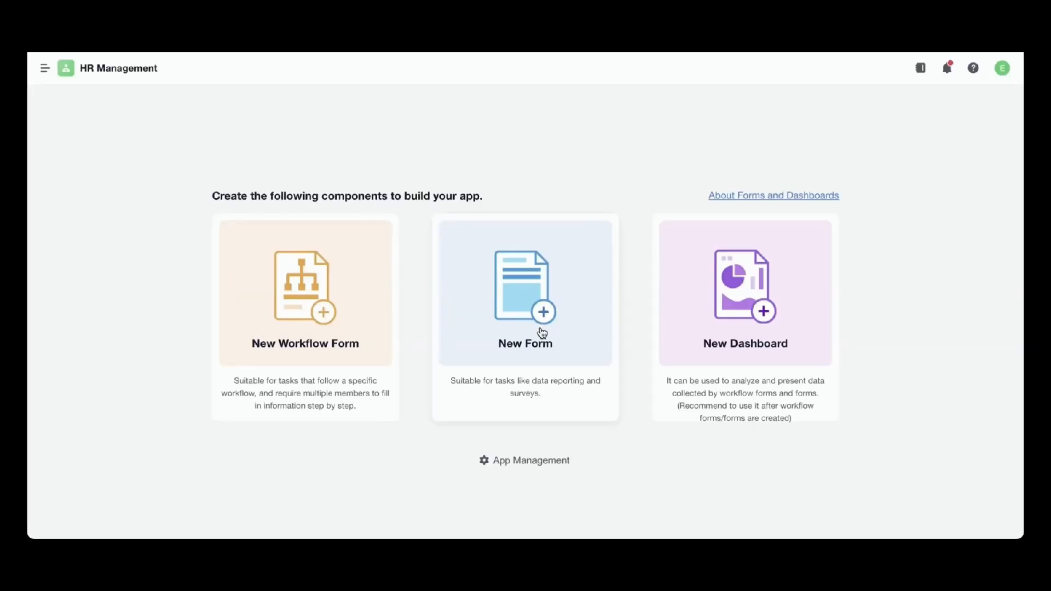
{"action": "left_click", "coordinate": [542, 332]}
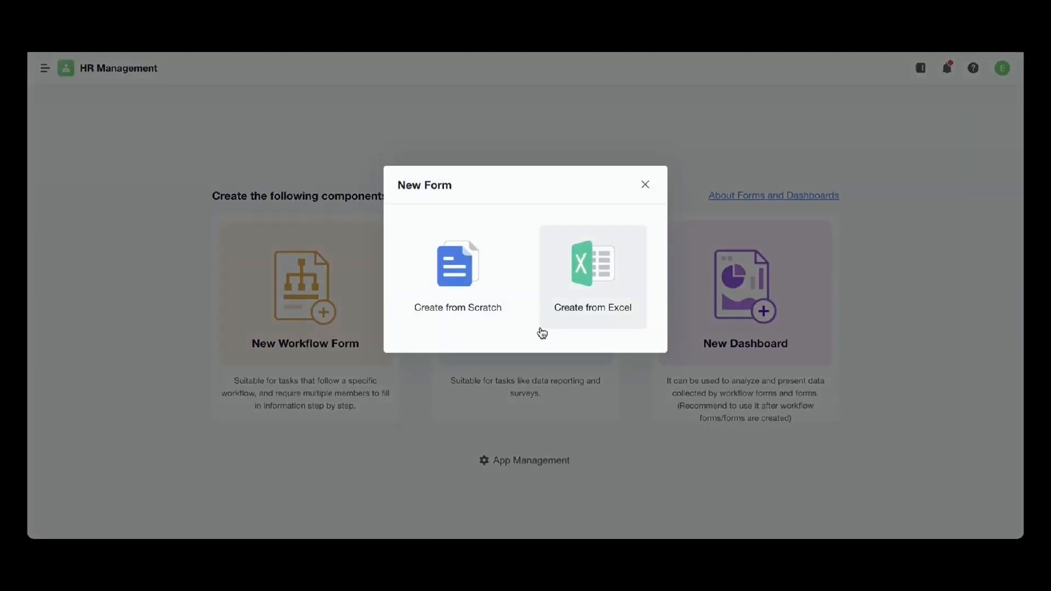
{"action": "left_click", "coordinate": [477, 303]}
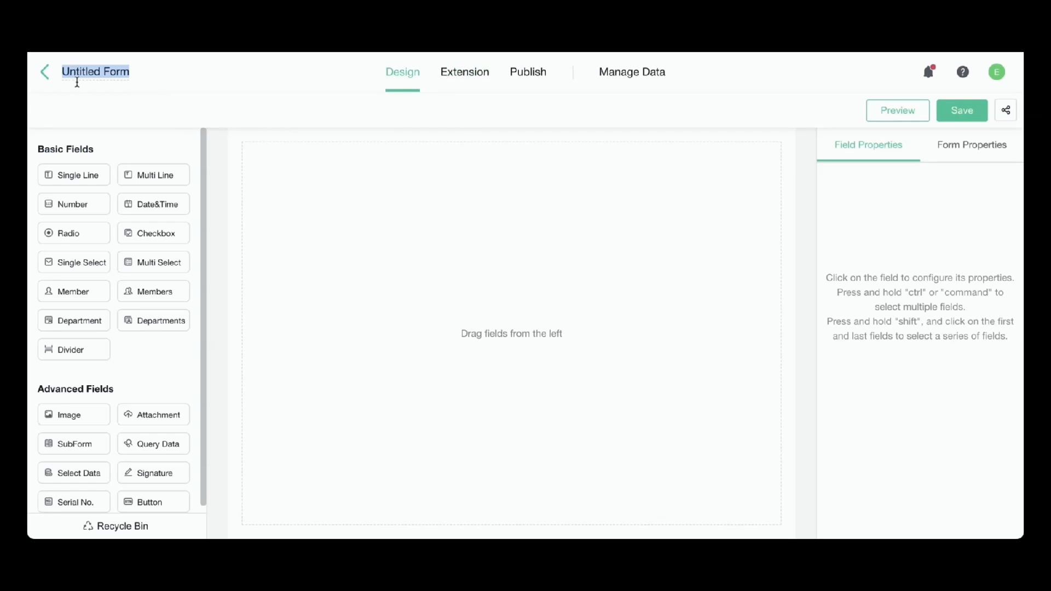
{"action": "type", "text": "Employee Registration"}
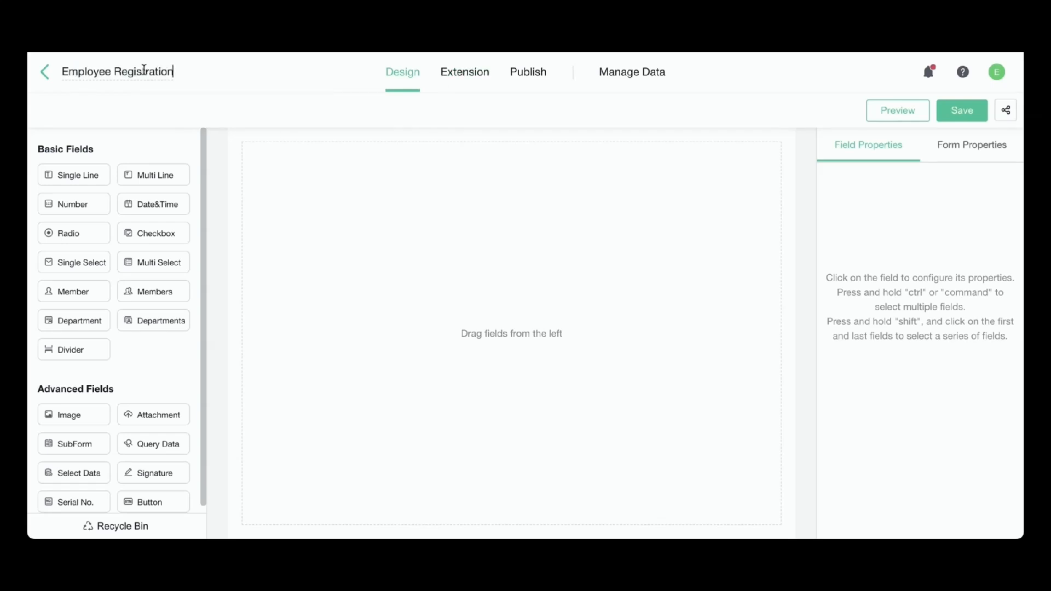
Add a single-line field named "Name" and a Date&Time field named "Birthday" to the form.
{"action": "left_click_drag", "start_coordinate": [65, 176], "coordinate": [770, 182]}
{"action": "type", "text": "Name"}
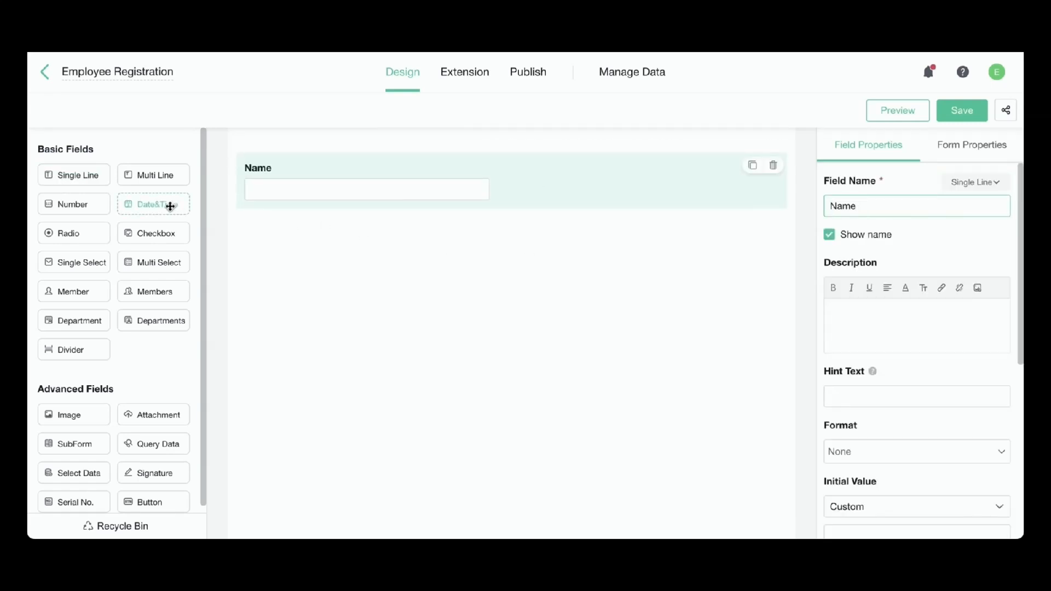
{"action": "left_click_drag", "start_coordinate": [169, 204], "coordinate": [390, 256]}
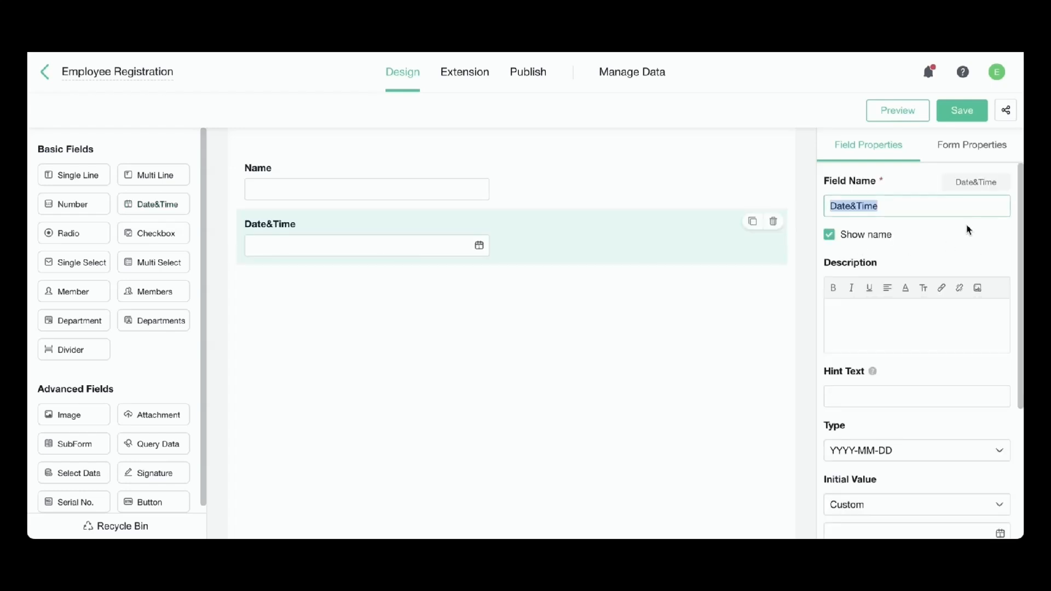
{"action": "type", "text": "Birthday"}
Add a number field named "Length of Service" and a single-line field named "Email" below Birthday.
{"action": "left_click_drag", "start_coordinate": [87, 212], "coordinate": [305, 279]}
{"action": "type", "text": "Length of Service"}
{"action": "left_click_drag", "start_coordinate": [74, 175], "coordinate": [319, 366]}
{"action": "type", "text": "Email"}
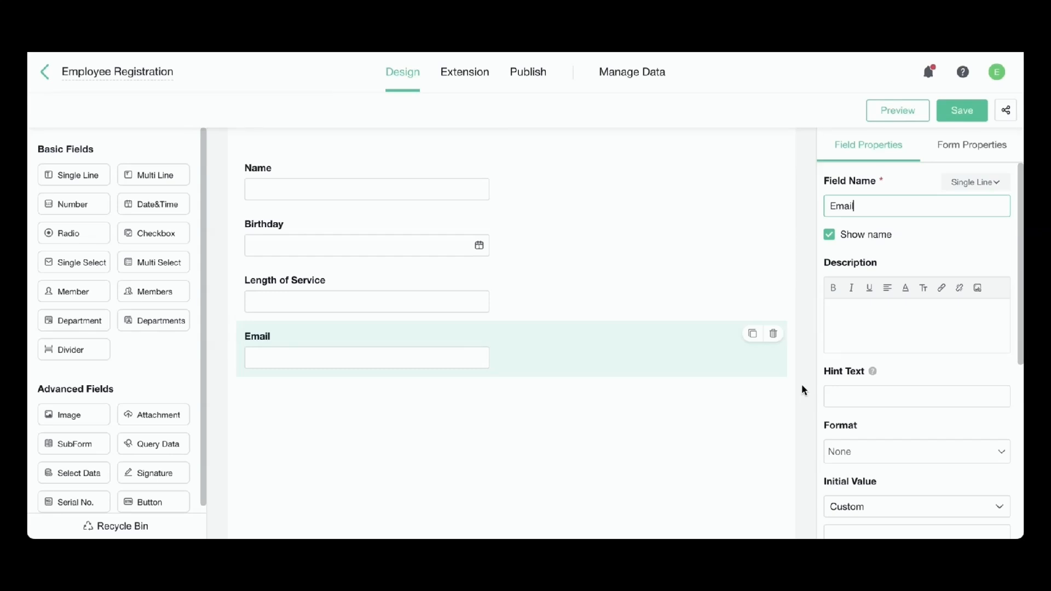
Give the Email field the description "Enter your email address." in bold, dark red text at size 18.
{"action": "left_click", "coordinate": [924, 327]}
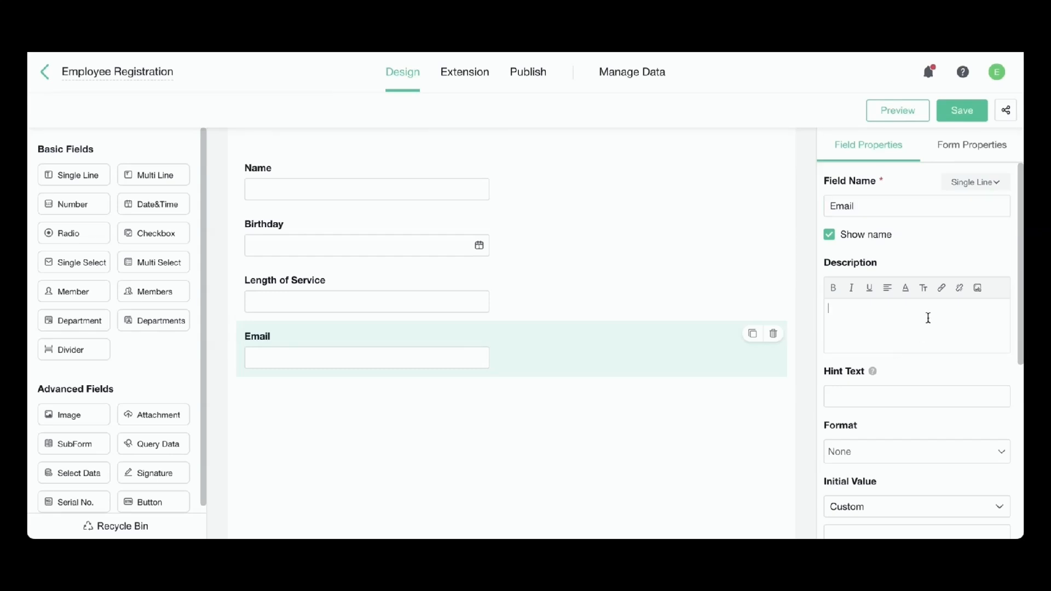
{"action": "type", "text": "Enter your email address."}
{"action": "left_click_drag", "start_coordinate": [924, 308], "coordinate": [816, 310]}
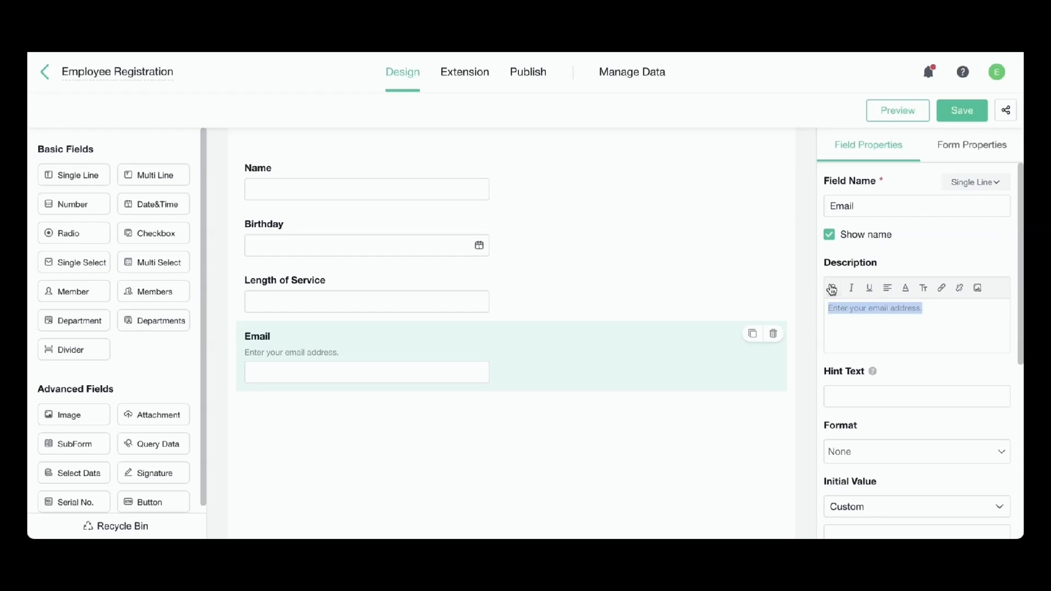
{"action": "left_click", "coordinate": [832, 288]}
{"action": "left_click", "coordinate": [906, 290]}
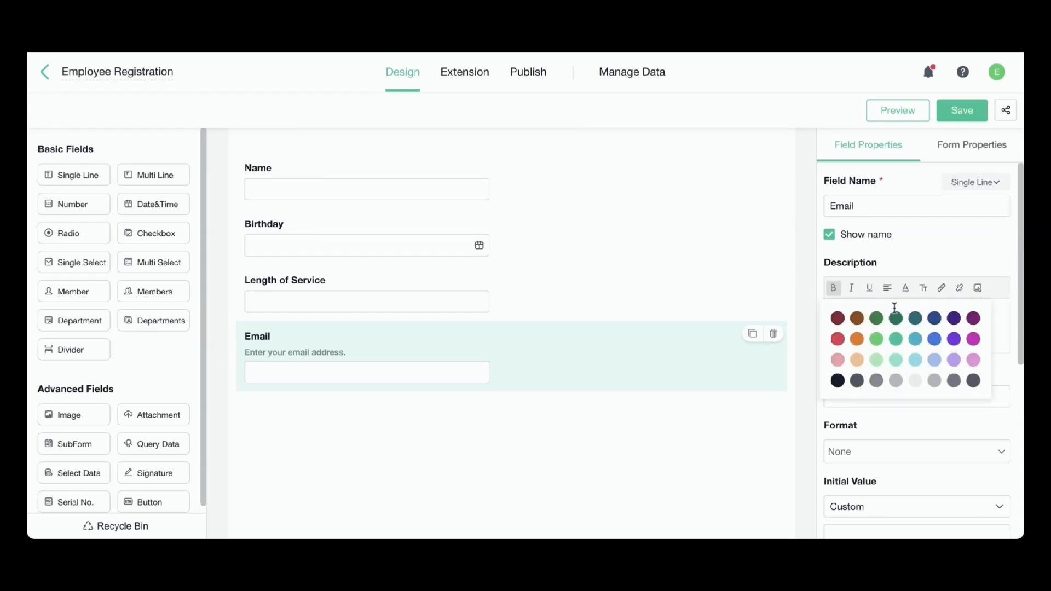
{"action": "left_click", "coordinate": [837, 318]}
{"action": "left_click", "coordinate": [923, 288]}
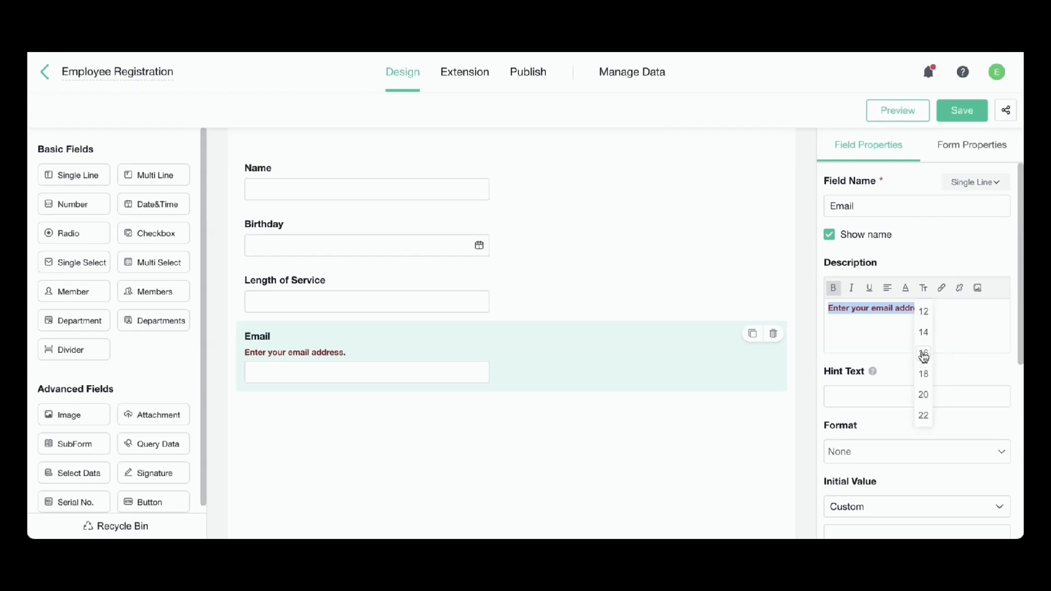
{"action": "left_click", "coordinate": [924, 374]}
{"action": "left_click_drag", "start_coordinate": [979, 312], "coordinate": [899, 312]}
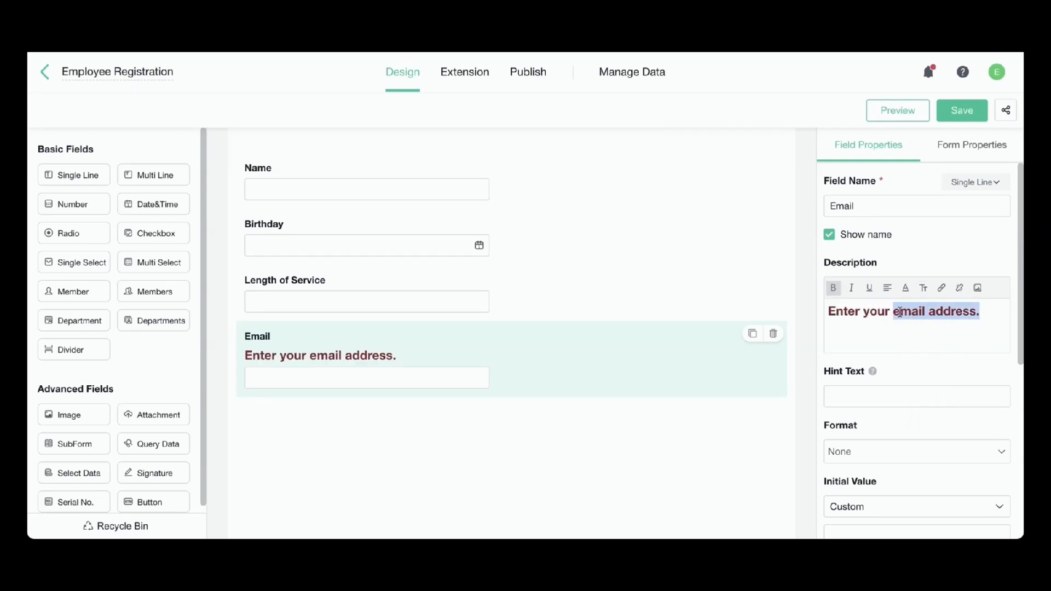
{"action": "left_click", "coordinate": [941, 288]}
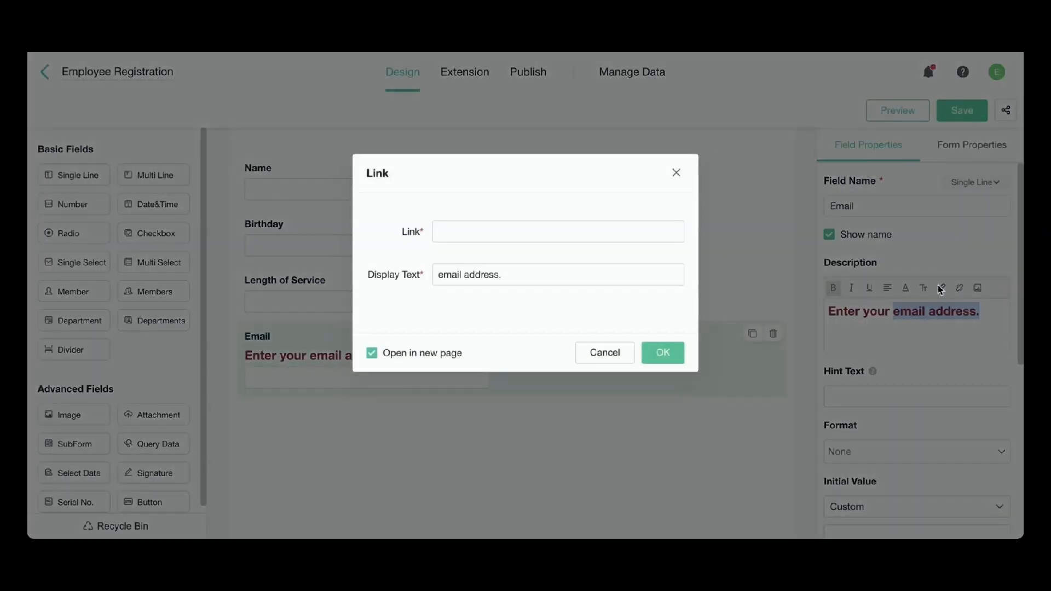
{"action": "left_click", "coordinate": [605, 353]}
{"action": "left_click", "coordinate": [978, 288]}
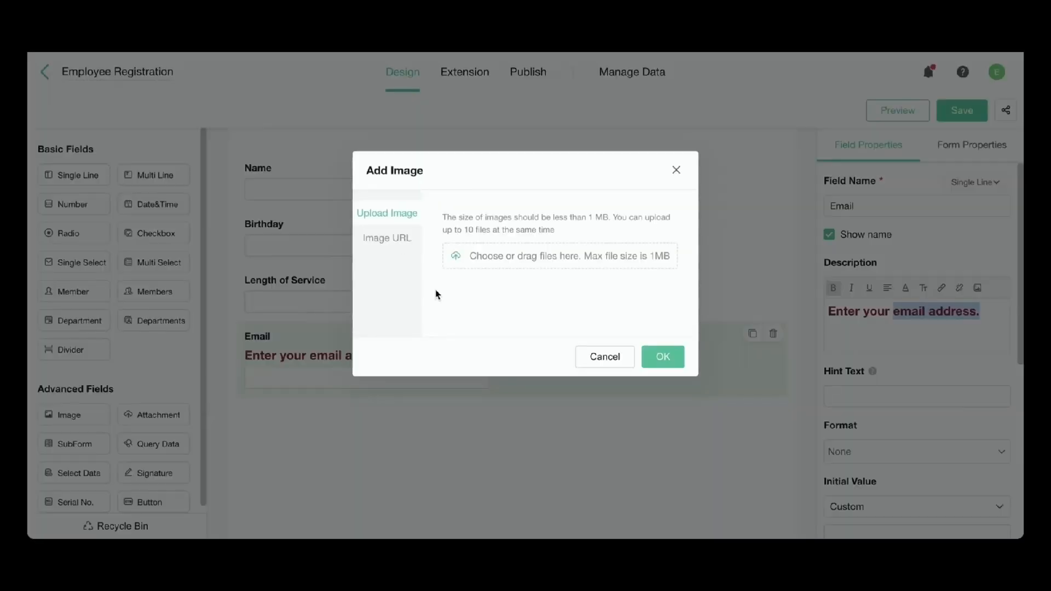
{"action": "left_click", "coordinate": [604, 356]}
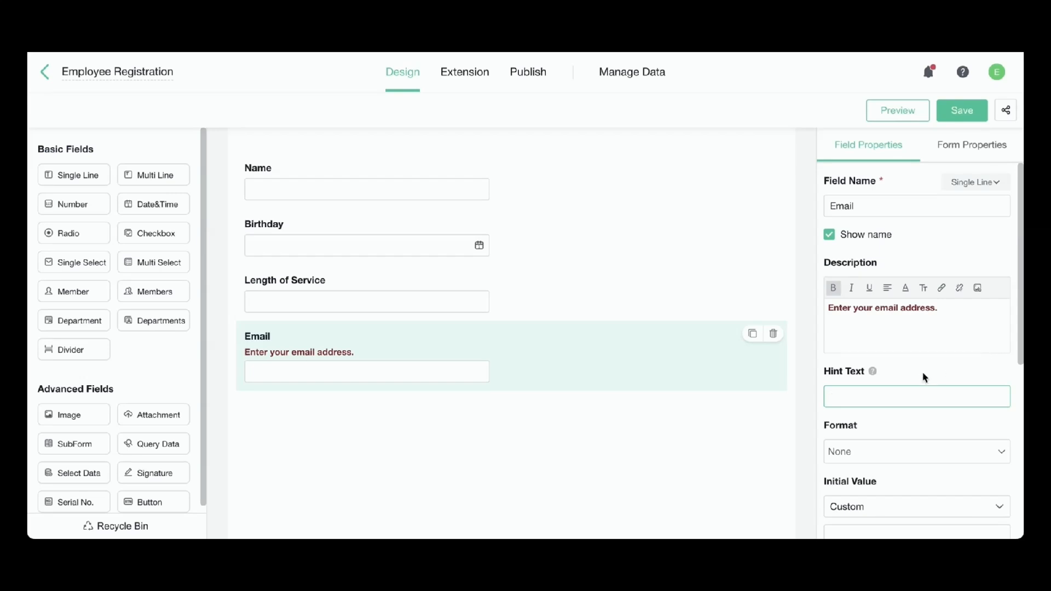
Enter the sample email address as both the hint text and the custom initial value of the Email field.
{"action": "key", "text": "ctrl+v"}
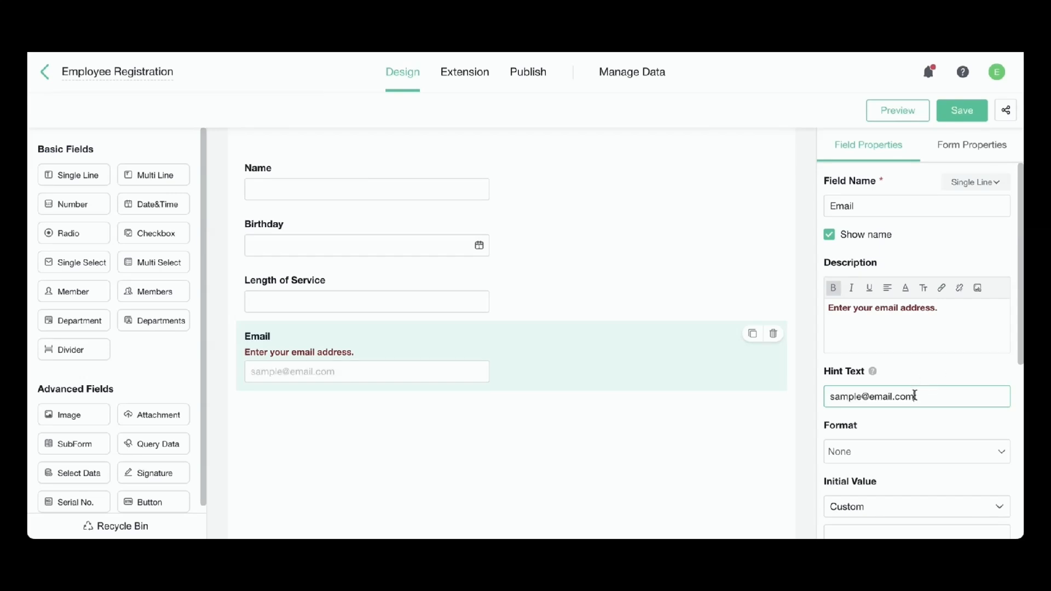
{"action": "scroll", "coordinate": [915, 395], "scroll_direction": "down", "scroll_amount": 3}
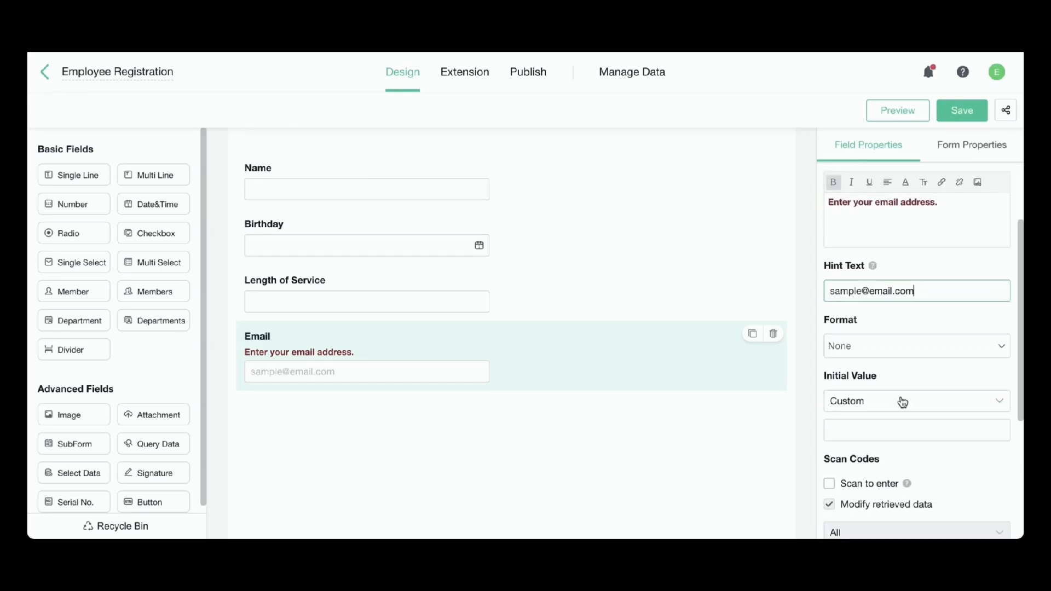
{"action": "left_click", "coordinate": [864, 432]}
{"action": "key", "text": "ctrl+v"}
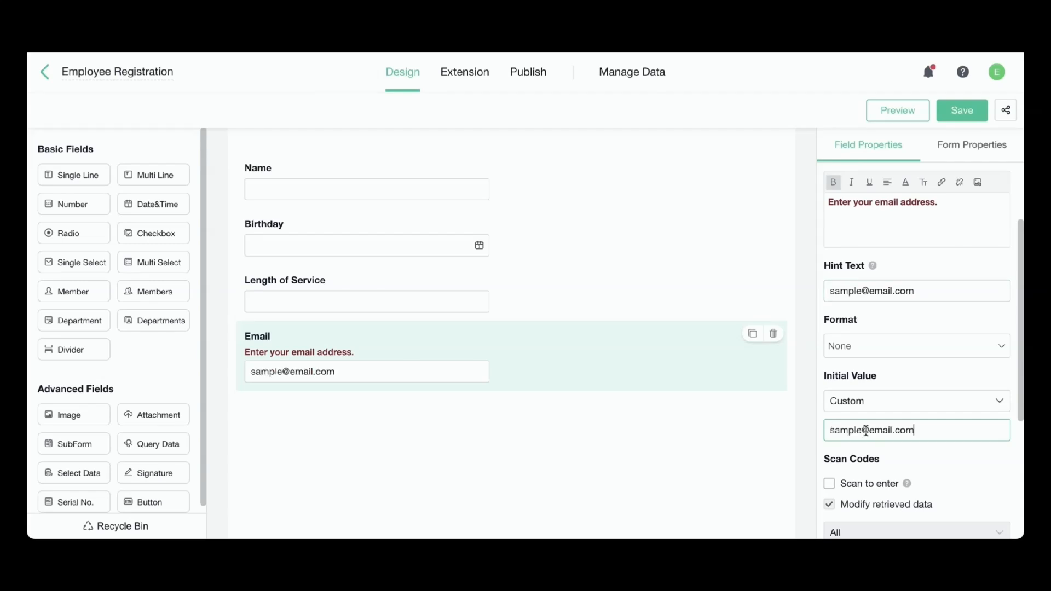
{"action": "scroll", "coordinate": [876, 416], "scroll_direction": "down", "scroll_amount": 3}
Turn off the View permission of the Length of Service field.
{"action": "left_click", "coordinate": [317, 300]}
{"action": "scroll", "coordinate": [985, 394], "scroll_direction": "down", "scroll_amount": 3}
{"action": "scroll", "coordinate": [983, 394], "scroll_direction": "down", "scroll_amount": 2}
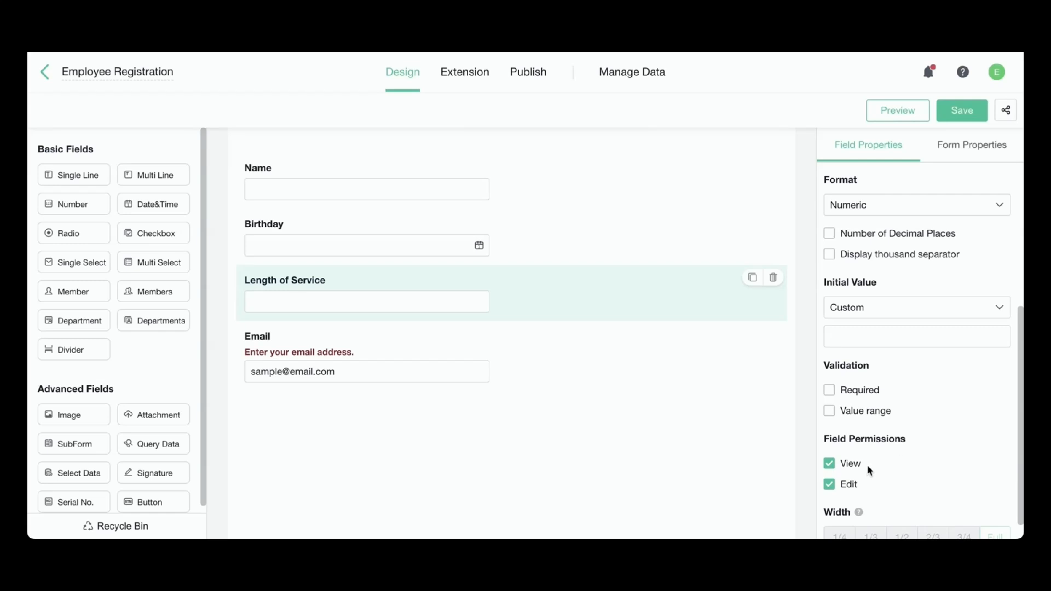
{"action": "left_click", "coordinate": [829, 463]}
Make the Name field required.
{"action": "left_click", "coordinate": [416, 174]}
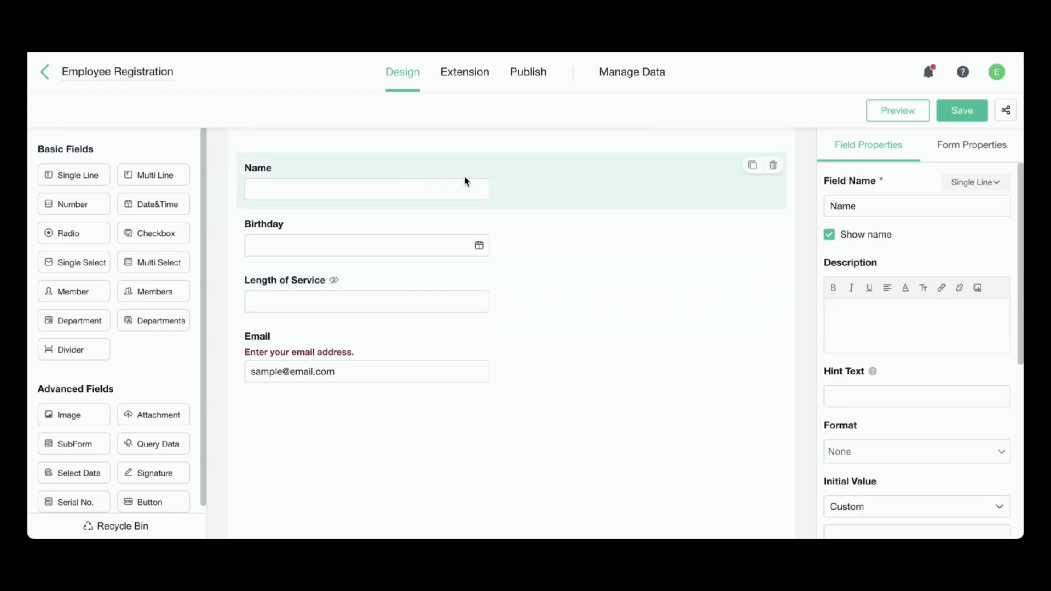
{"action": "scroll", "coordinate": [862, 385], "scroll_direction": "down", "scroll_amount": 6}
{"action": "left_click", "coordinate": [830, 367]}
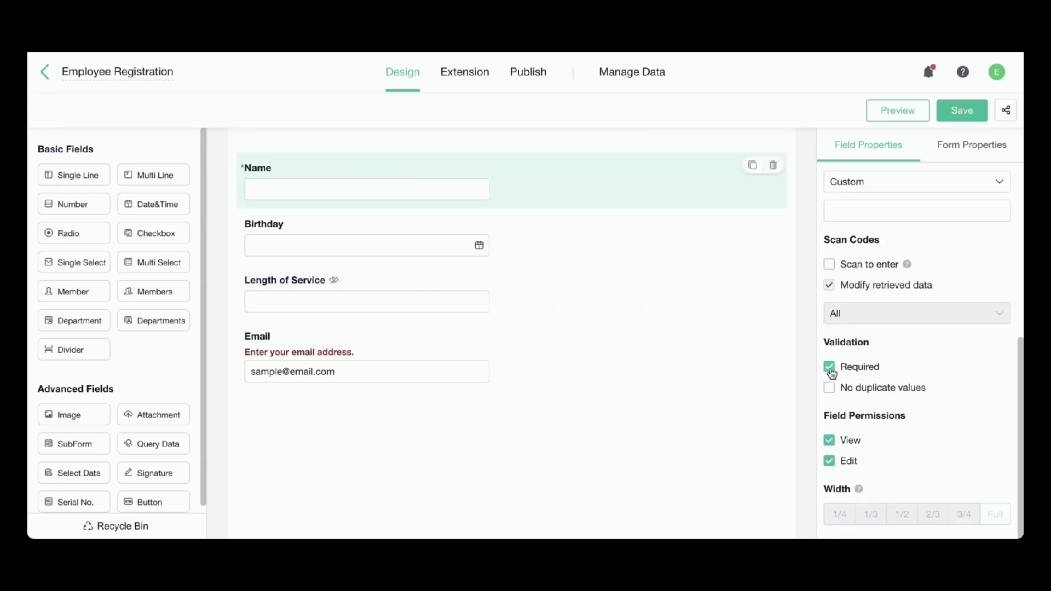
Move the Email field above Length of Service, then save the form and return to its fill-in view.
{"action": "left_click_drag", "start_coordinate": [409, 353], "coordinate": [405, 254]}
{"action": "left_click_drag", "start_coordinate": [389, 296], "coordinate": [401, 233]}
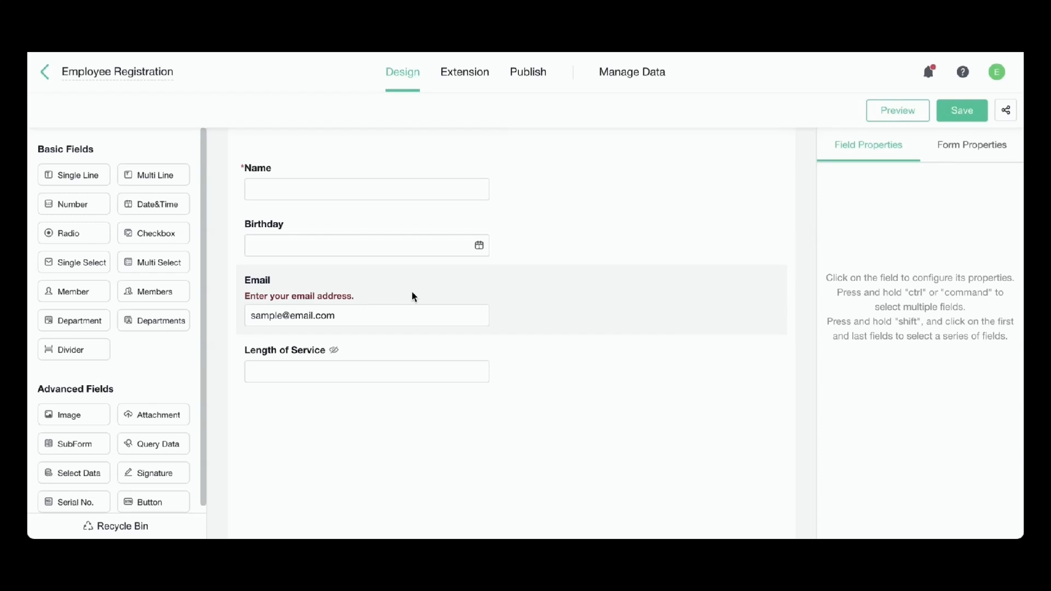
{"action": "left_click", "coordinate": [964, 109]}
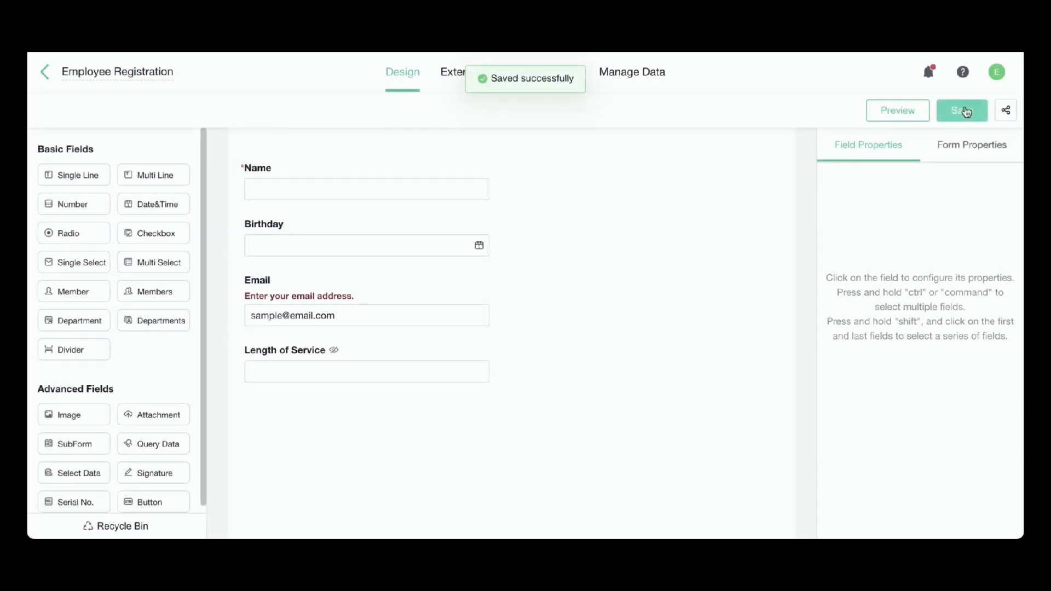
{"action": "left_click", "coordinate": [46, 77]}
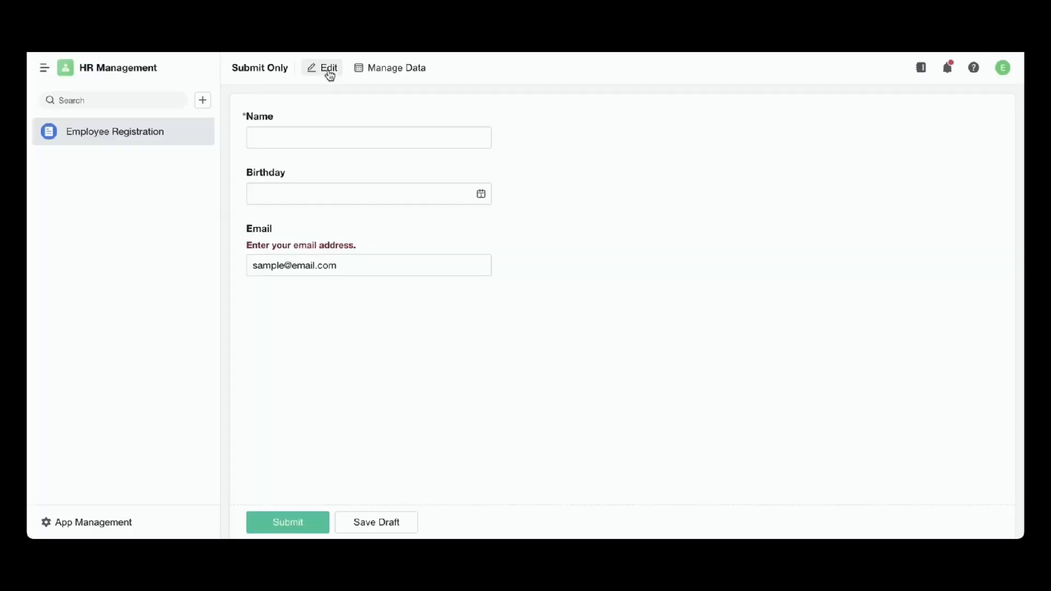
Publish the Employee Registration form to the member found by name in the member list, with the Add and Manage My Data permission.
{"action": "left_click", "coordinate": [330, 76]}
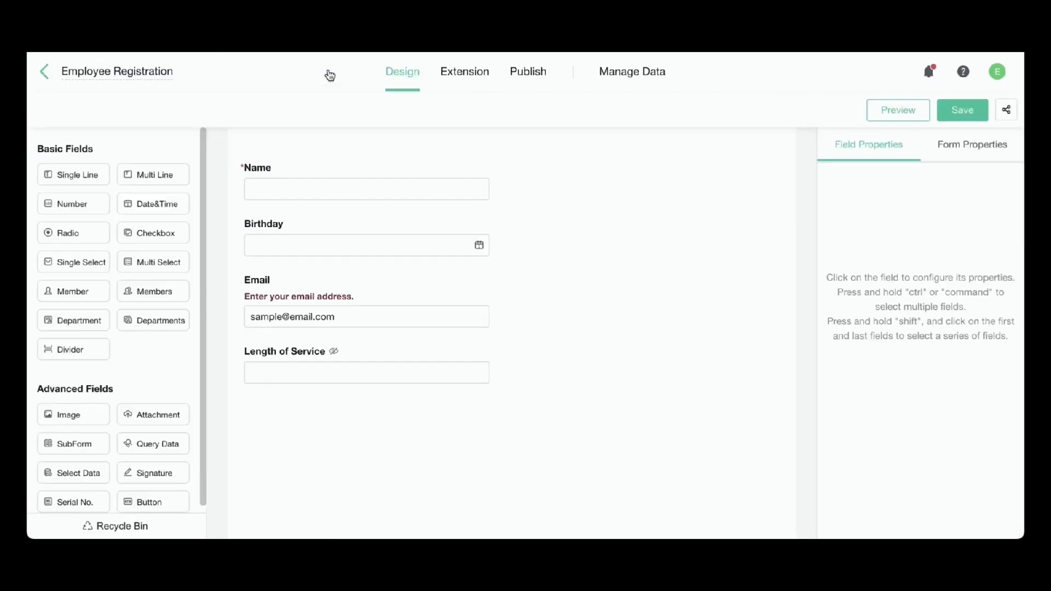
{"action": "left_click", "coordinate": [549, 77]}
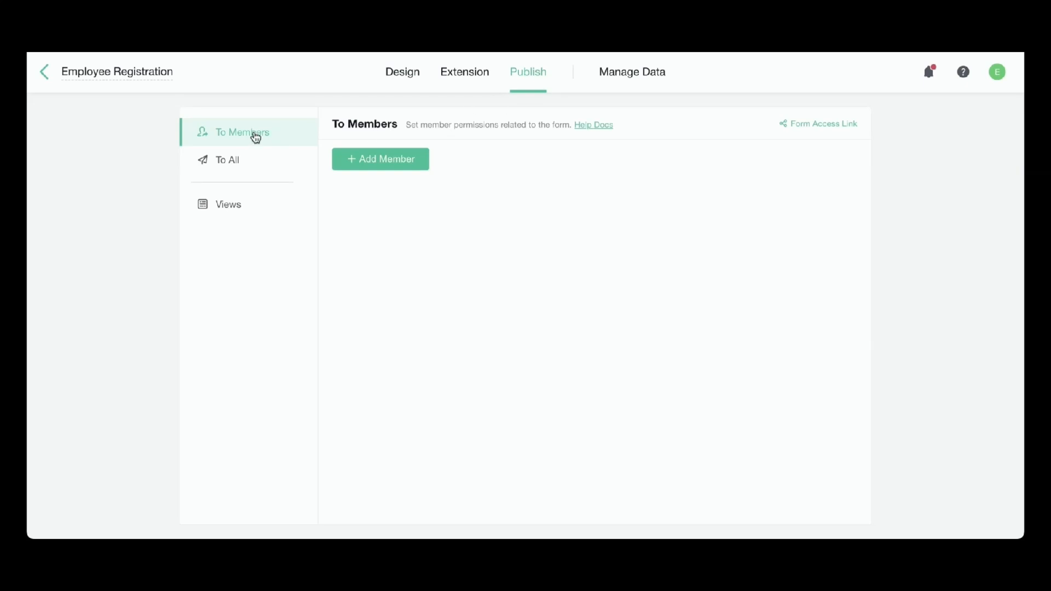
{"action": "left_click", "coordinate": [369, 161]}
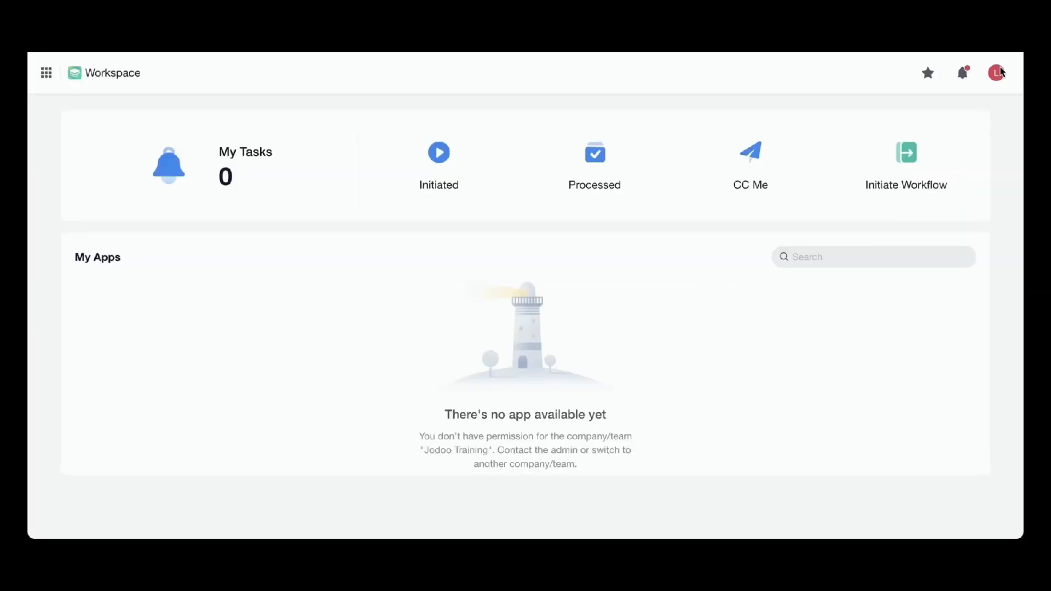
{"action": "left_click", "coordinate": [996, 72]}
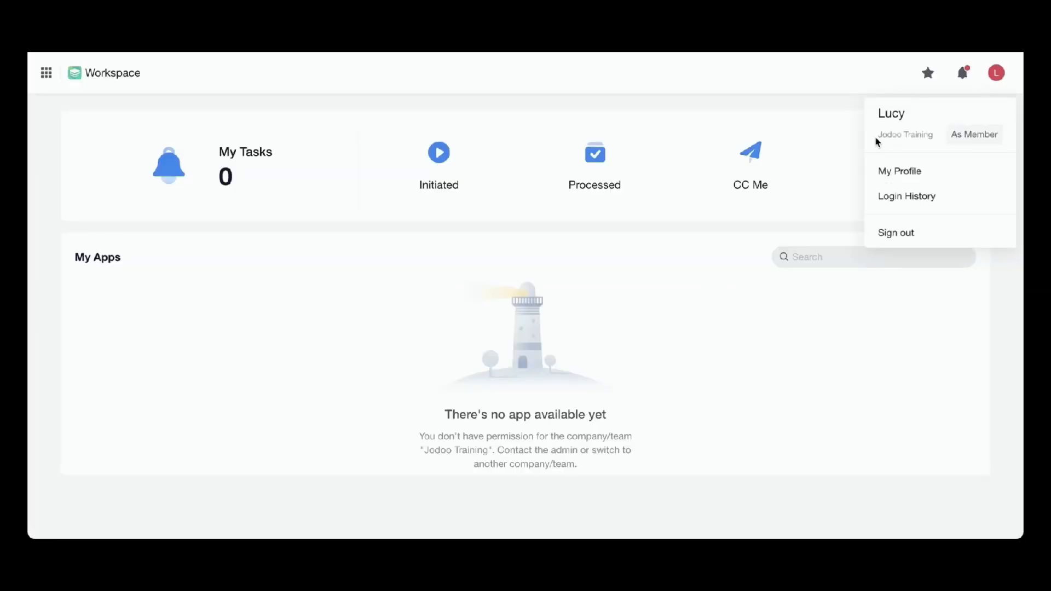
{"action": "left_click", "coordinate": [386, 290]}
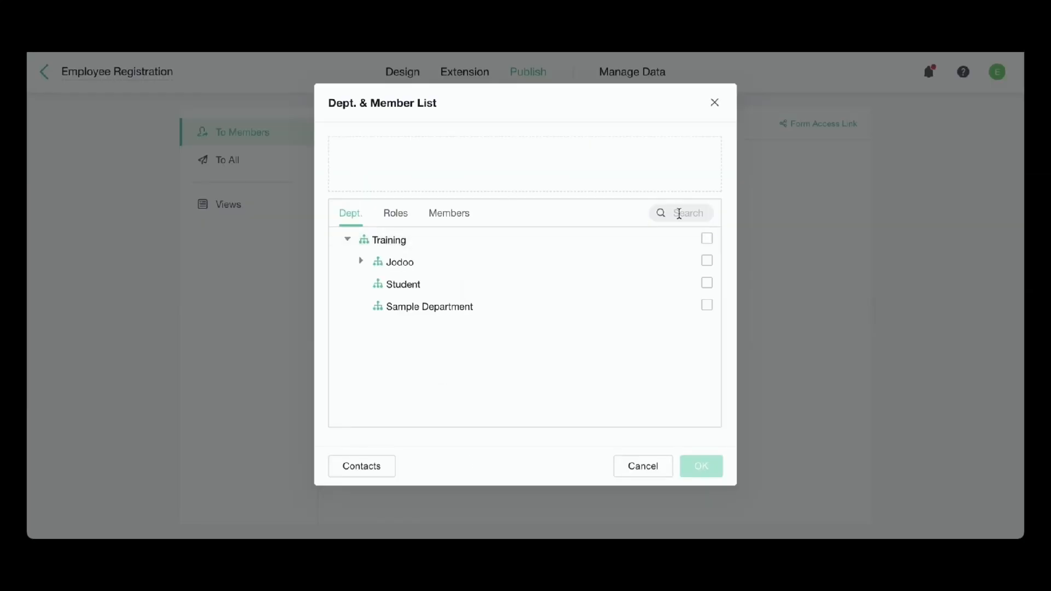
{"action": "left_click", "coordinate": [679, 214]}
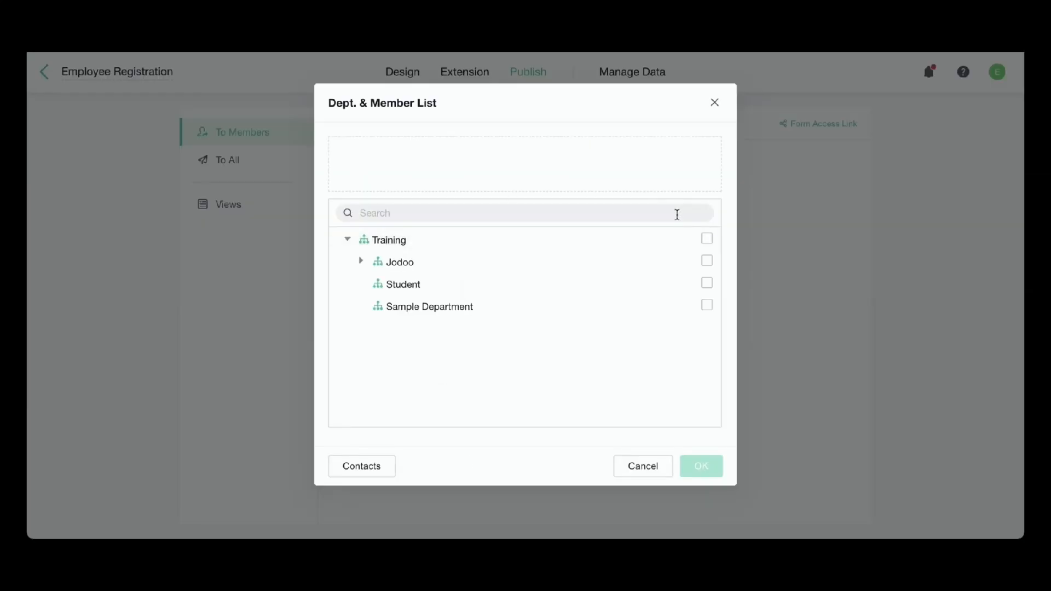
{"action": "type", "text": "Lucy"}
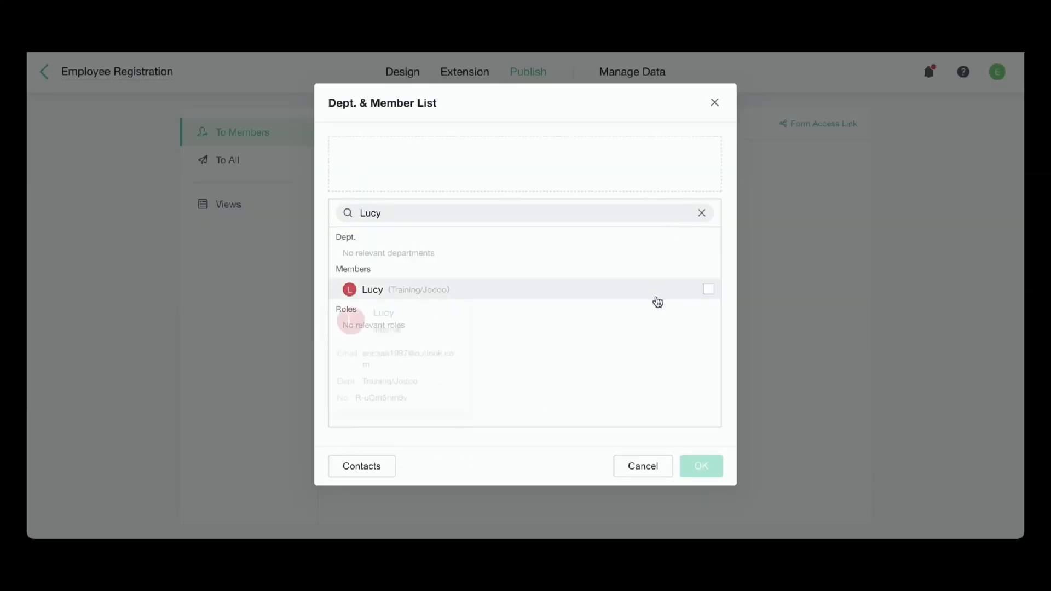
{"action": "left_click", "coordinate": [657, 298]}
{"action": "left_click", "coordinate": [703, 466]}
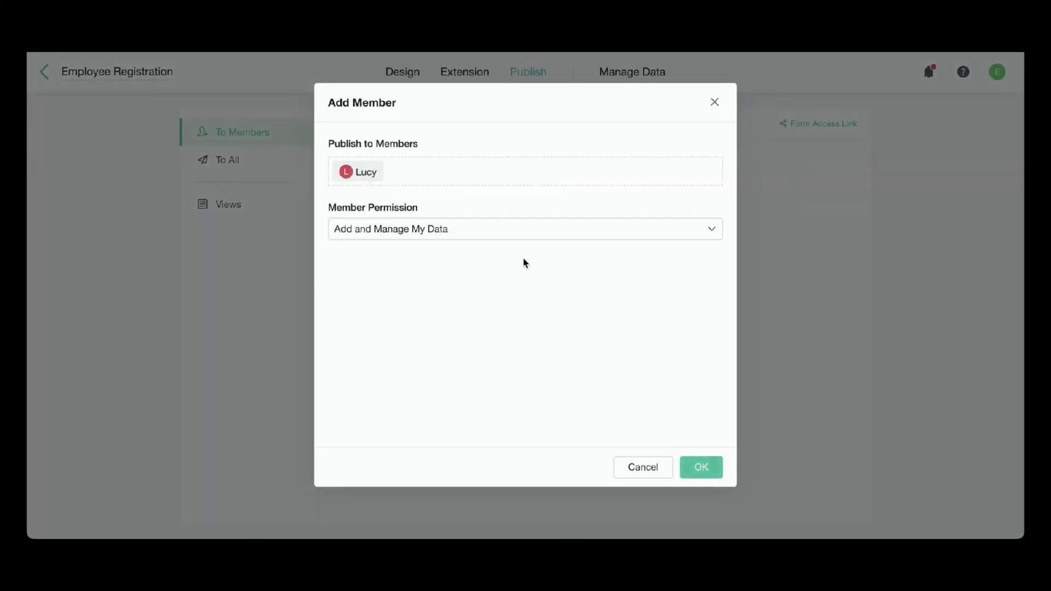
{"action": "left_click", "coordinate": [702, 474]}
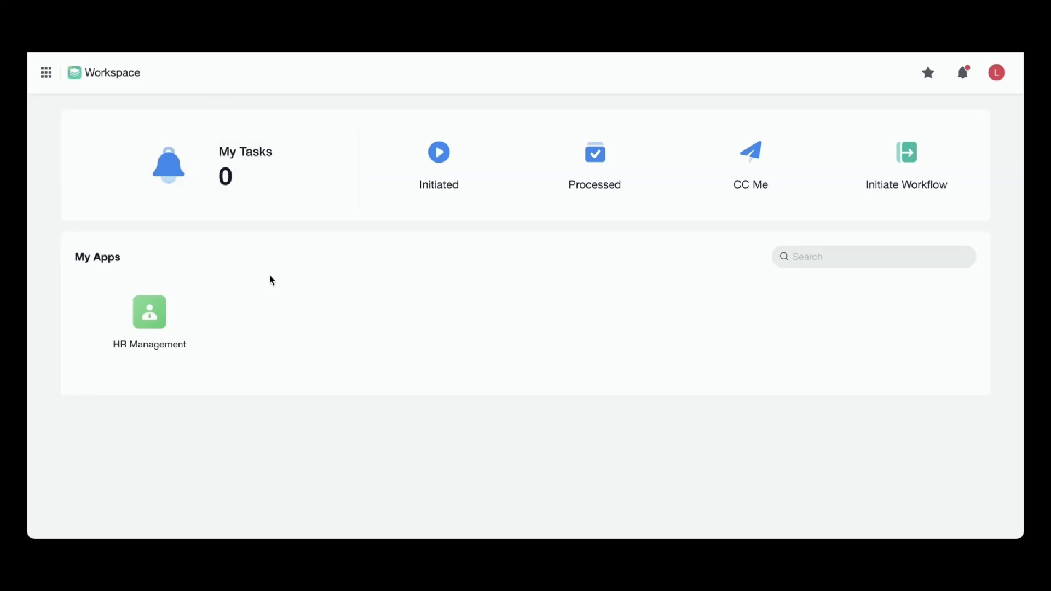
From the member's workspace, open the HR Management app and submit an Employee Registration record with the member's name.
{"action": "left_click", "coordinate": [143, 305]}
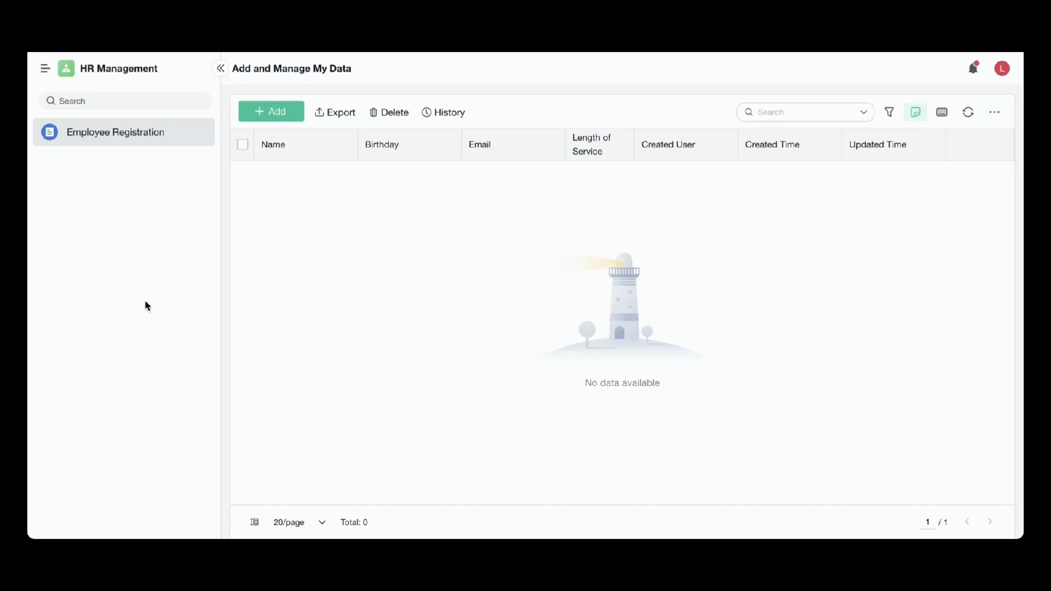
{"action": "left_click", "coordinate": [285, 111]}
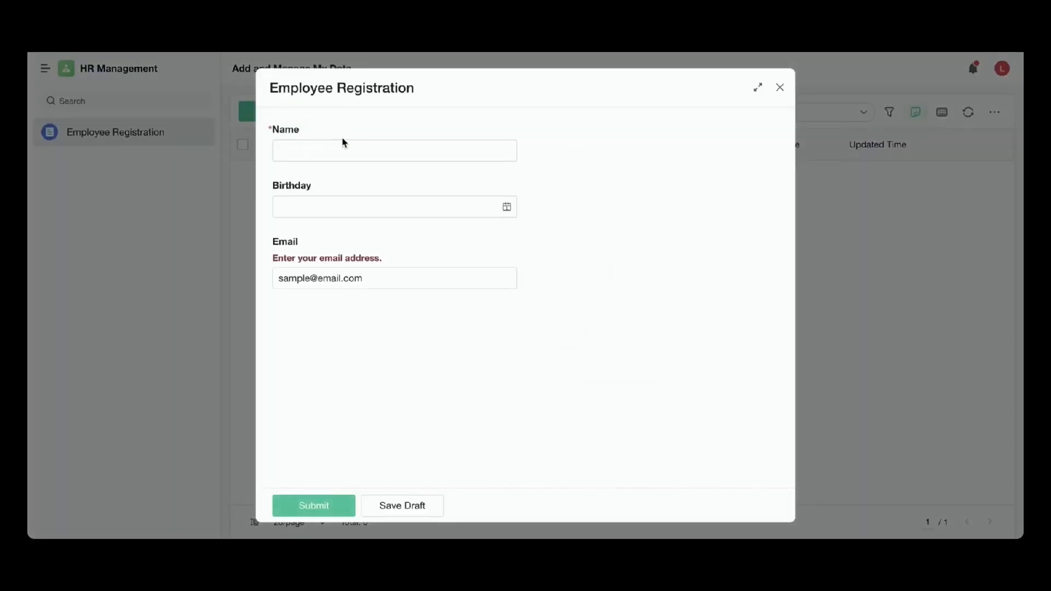
{"action": "left_click", "coordinate": [350, 153]}
{"action": "type", "text": "Lucy"}
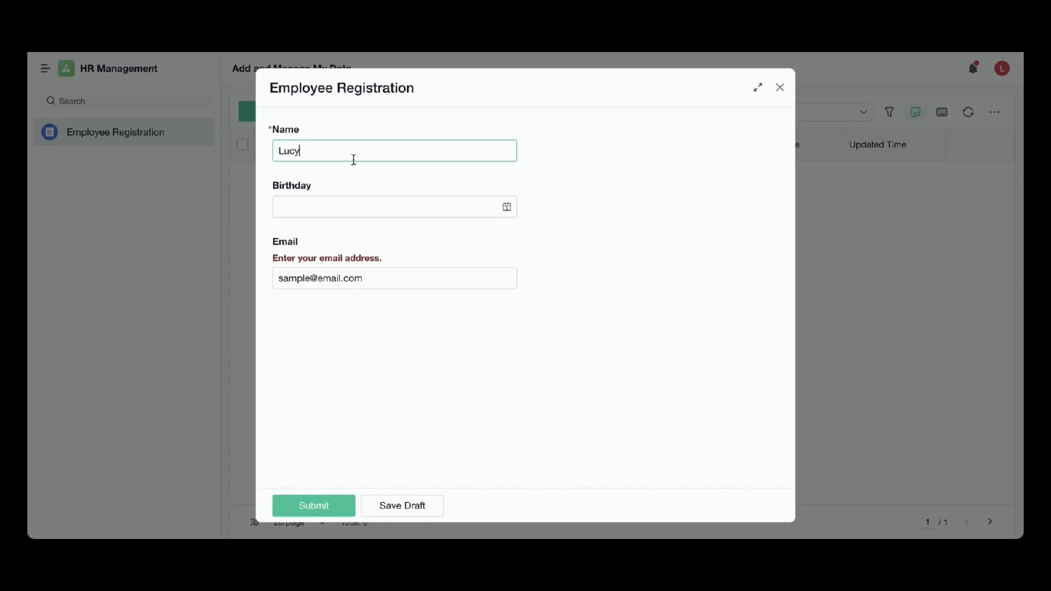
{"action": "left_click", "coordinate": [313, 502]}
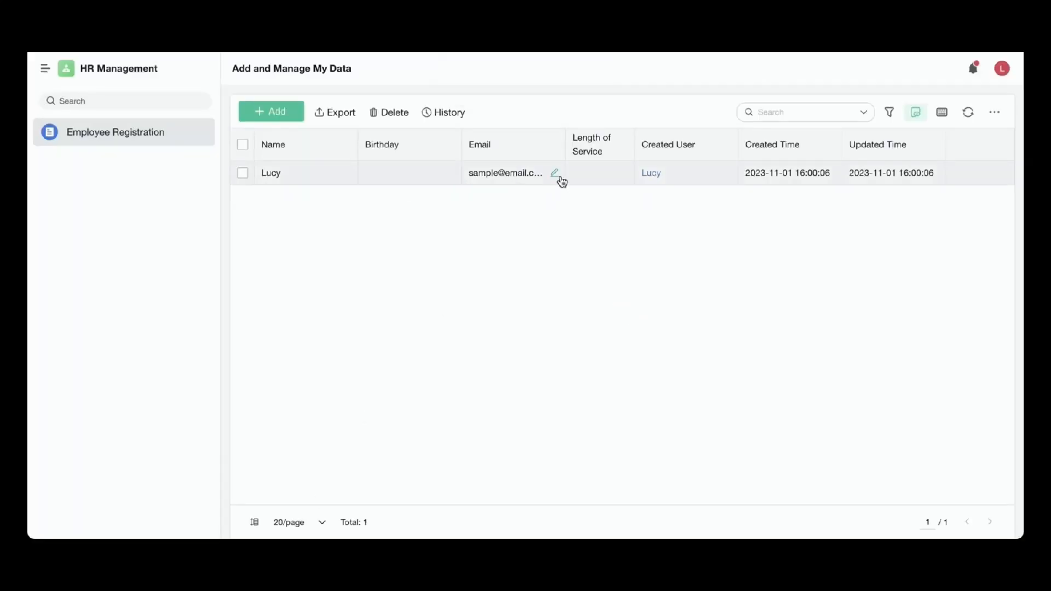
Change the submitted record's Email value to the member's own email address.
{"action": "left_click", "coordinate": [560, 175]}
{"action": "left_click_drag", "start_coordinate": [503, 185], "coordinate": [410, 176]}
{"action": "type", "text": "Lucy"}
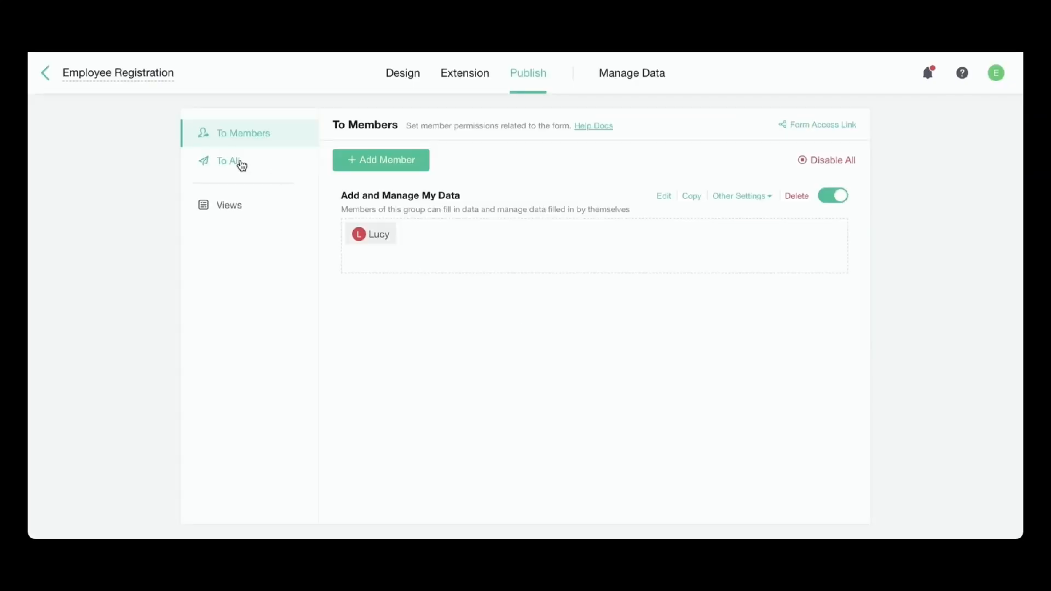
In the admin's publish settings, enable the public Form Fill Link for everyone and copy the link.
{"action": "left_click", "coordinate": [237, 164]}
{"action": "left_click", "coordinate": [361, 219]}
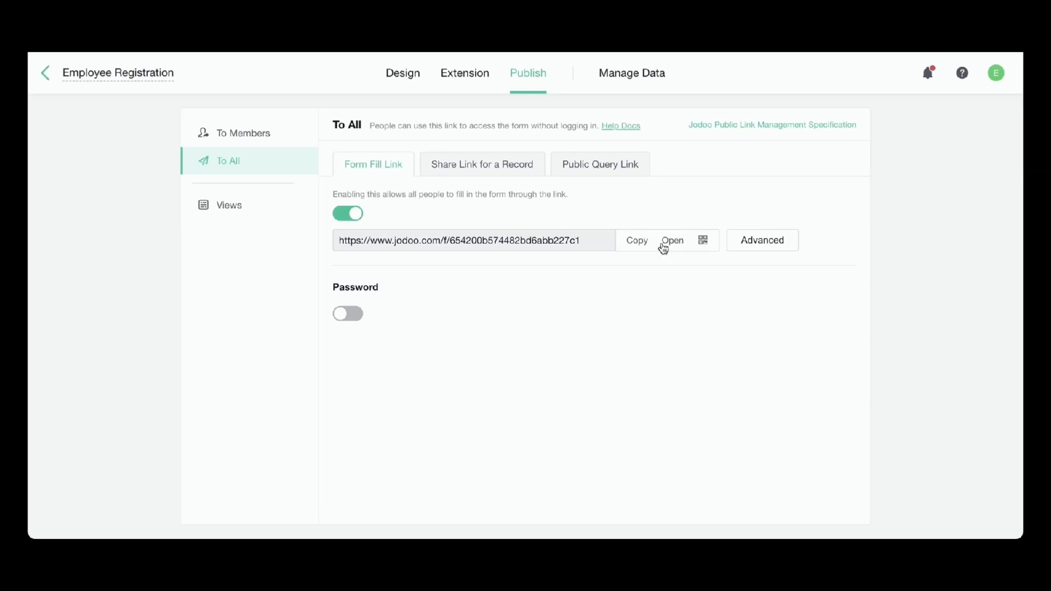
{"action": "left_click", "coordinate": [642, 243]}
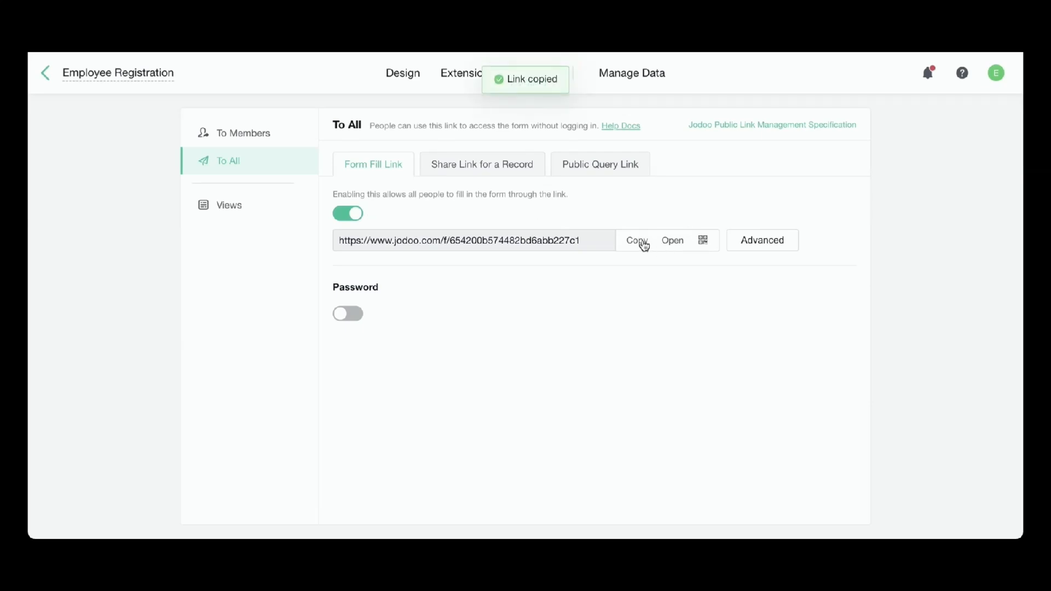
Open the public form link and submit an entry with the Name "Sample".
{"action": "left_click", "coordinate": [674, 241]}
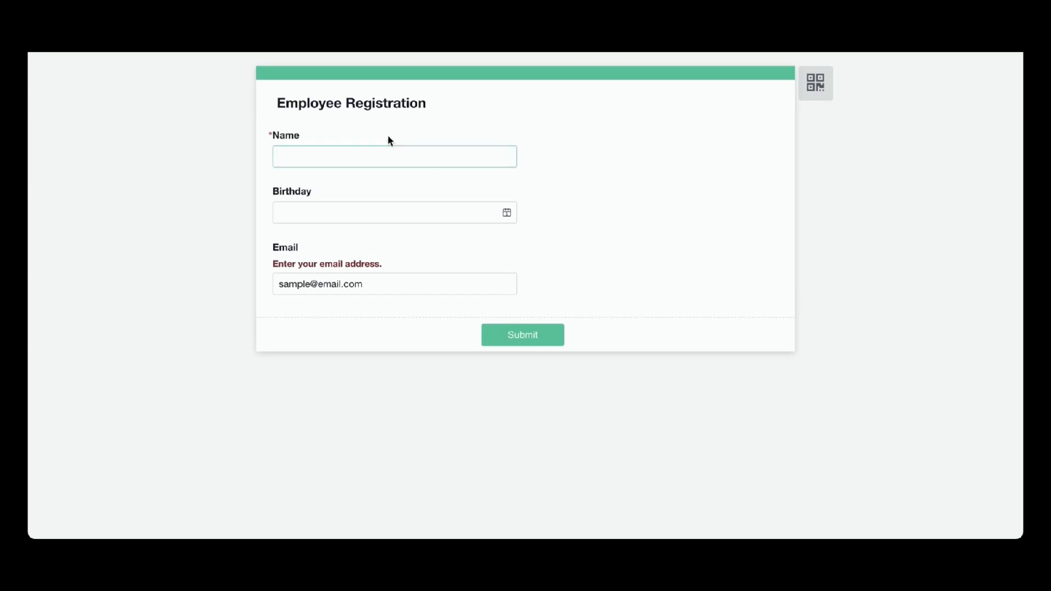
{"action": "left_click", "coordinate": [387, 157]}
{"action": "type", "text": "Sample"}
{"action": "left_click", "coordinate": [547, 336]}
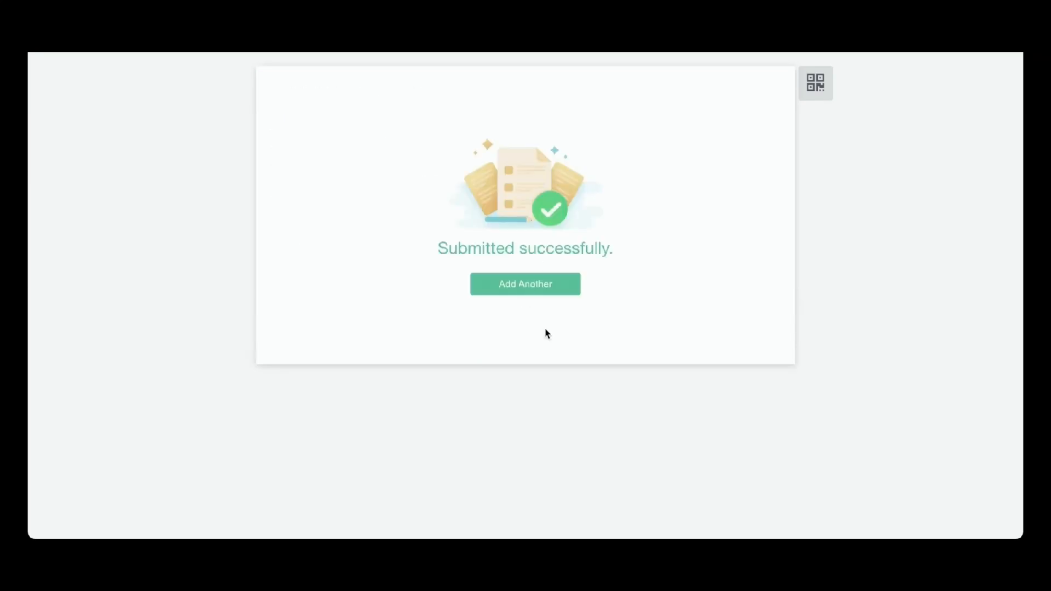
Open the "Sample" record in the form's managed data for editing, at its Length of Service field.
{"action": "left_click", "coordinate": [643, 88]}
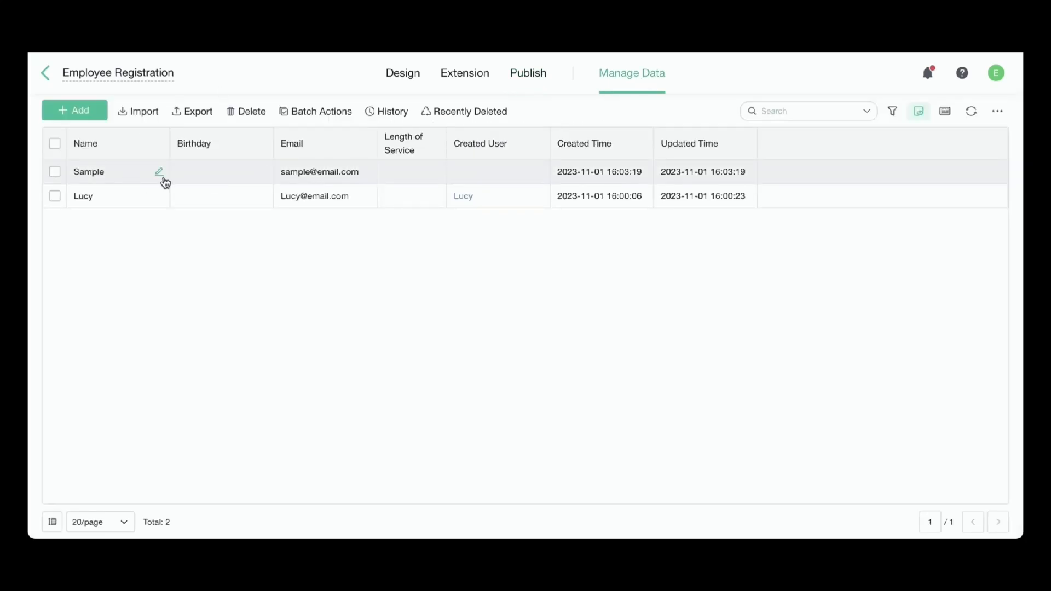
{"action": "left_click", "coordinate": [125, 171]}
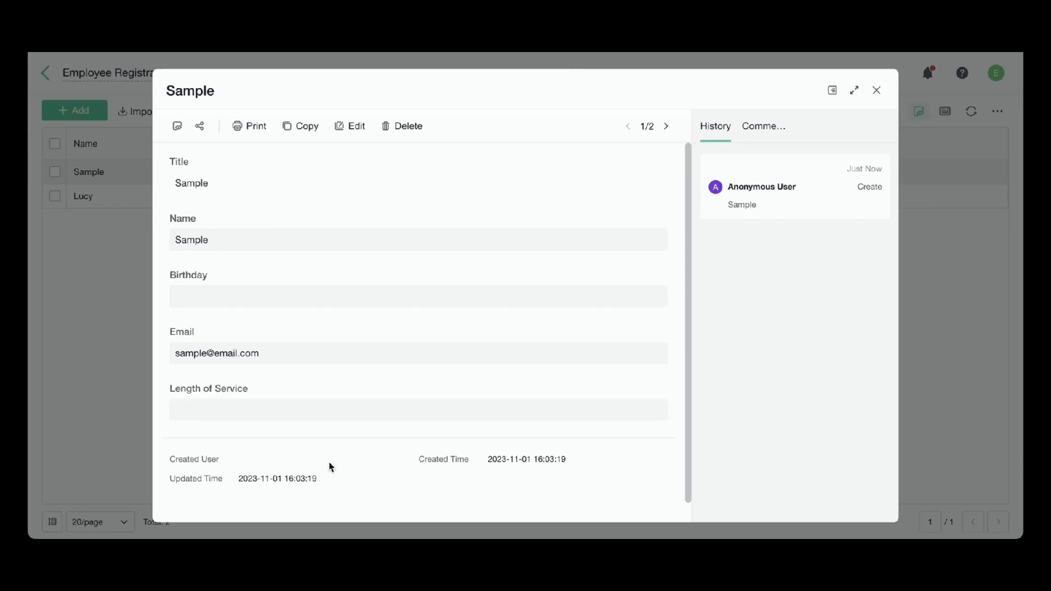
{"action": "left_click", "coordinate": [347, 127]}
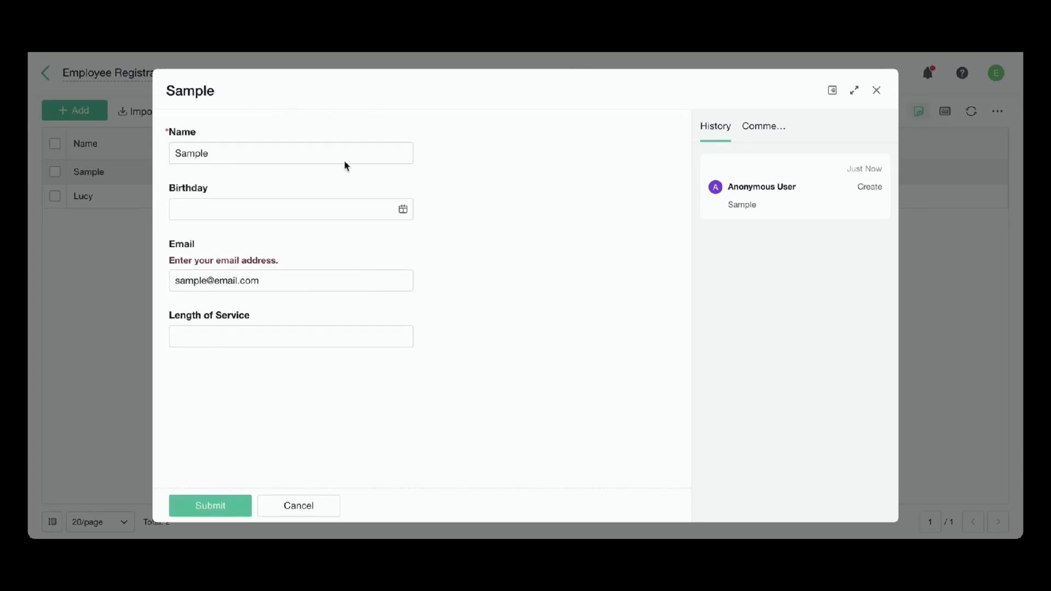
{"action": "left_click", "coordinate": [289, 345]}
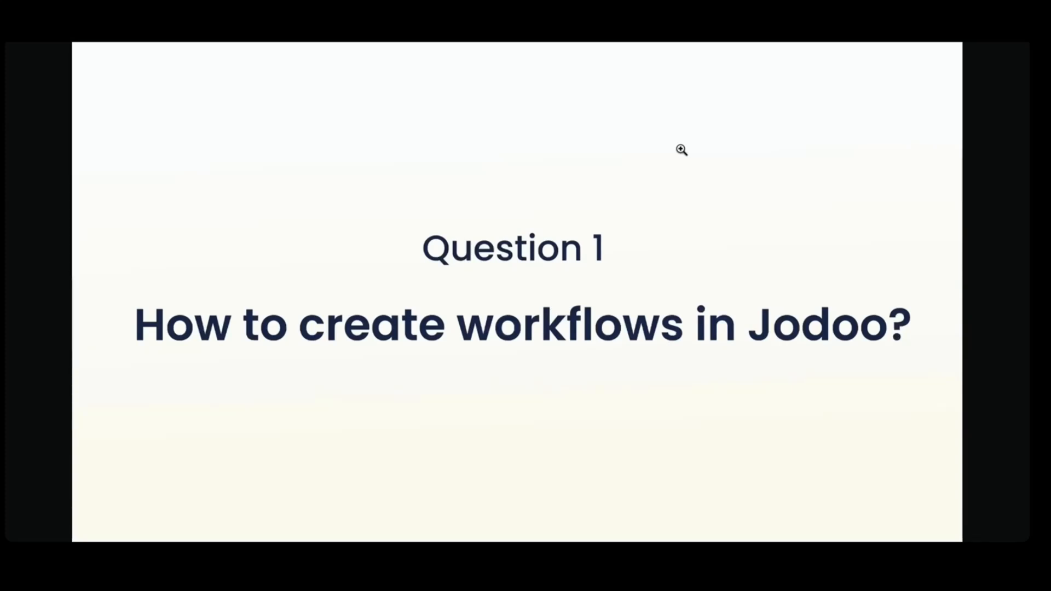
{"action": "key", "text": "Right"}
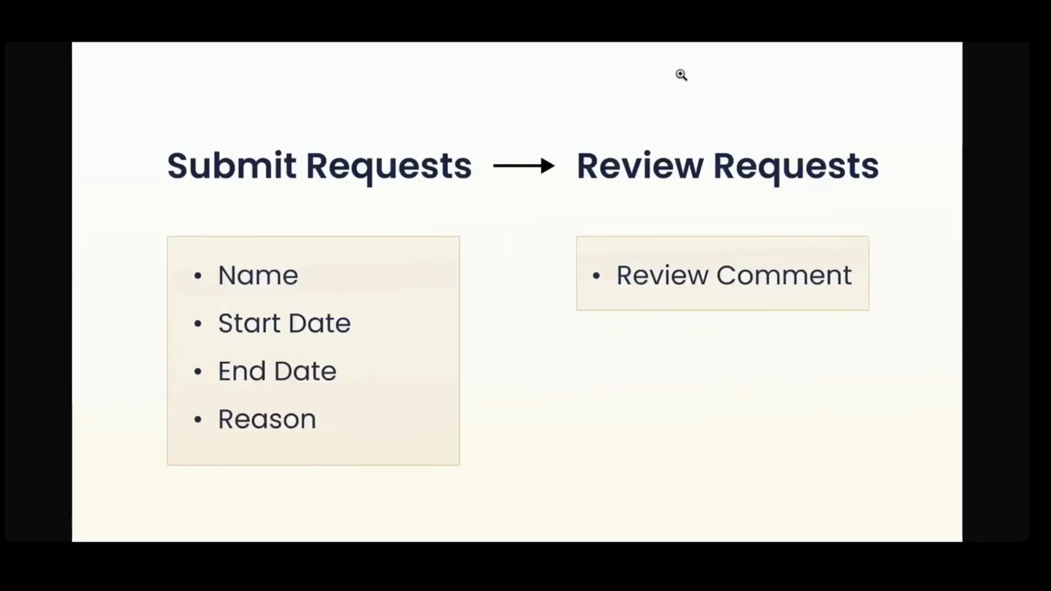